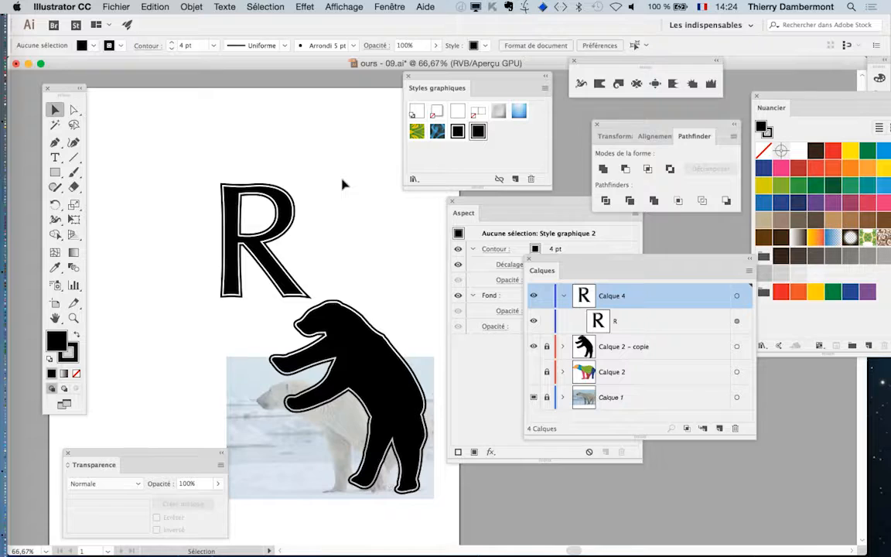
# Step: Switch to Firefox and open a new browser window
pyautogui.press('super+Tab')
pyautogui.press('super+Tab')
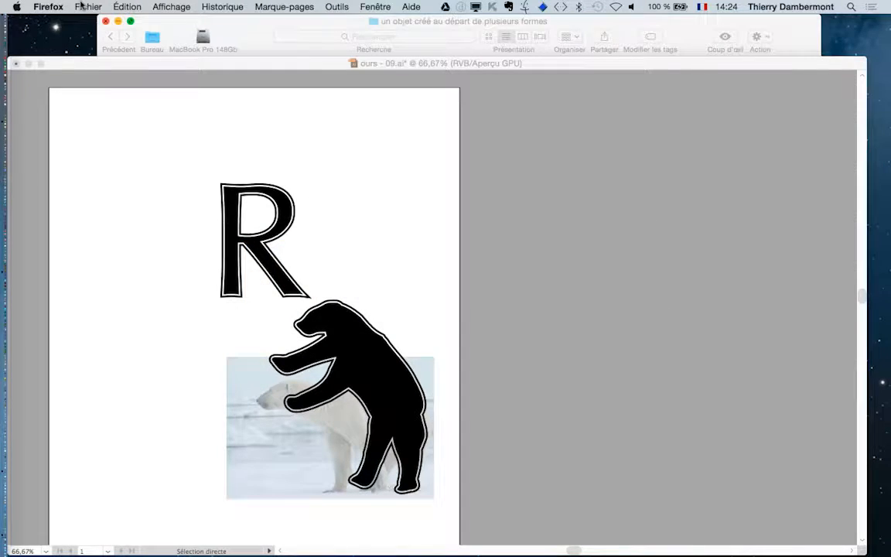
pyautogui.click(83, 6)
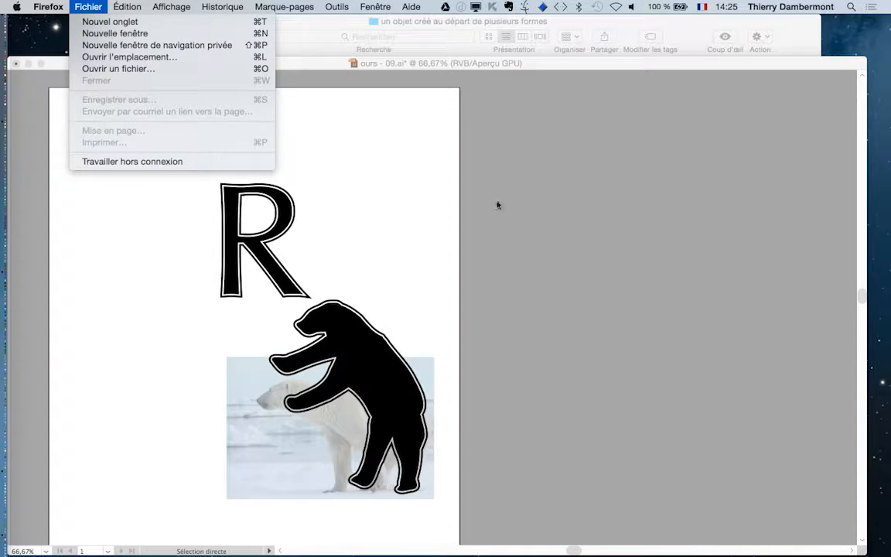
pyautogui.click(115, 34)
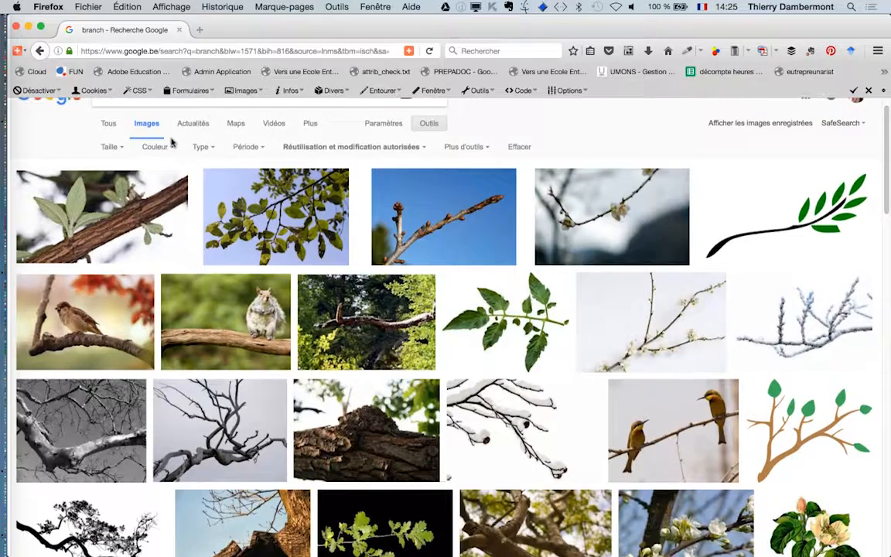
# Step: Open the Pixabay green leafy branch picture from the "branch" image results in a new tab and display it
pyautogui.scroll(1, 116, 136)
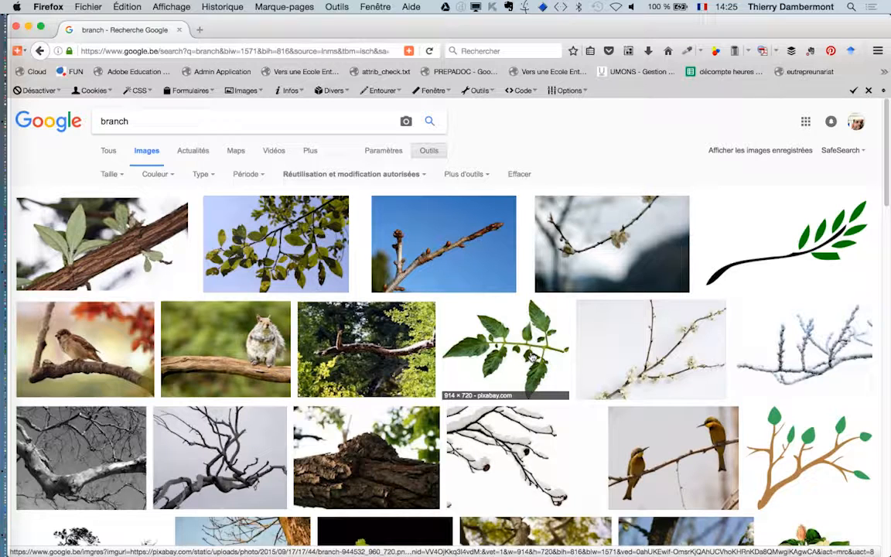
pyautogui.middleClick(532, 355)
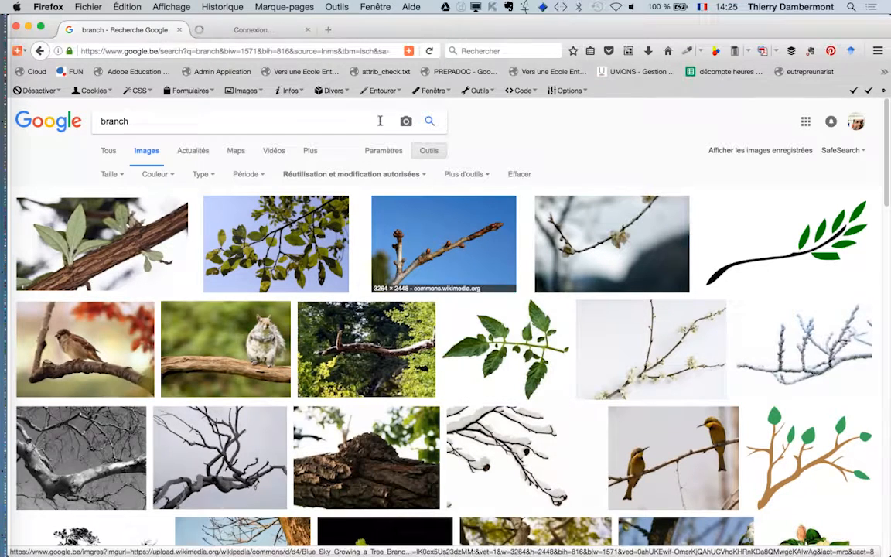
pyautogui.click(265, 31)
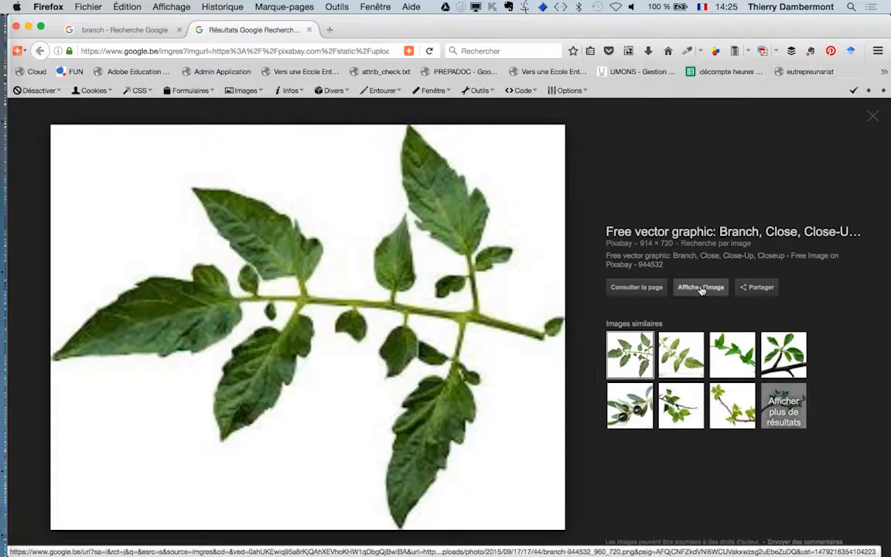
# Step: Try to open the leafy branch's full-size image and its Pixabay source page
pyautogui.click(700, 288)
pyautogui.click(263, 29)
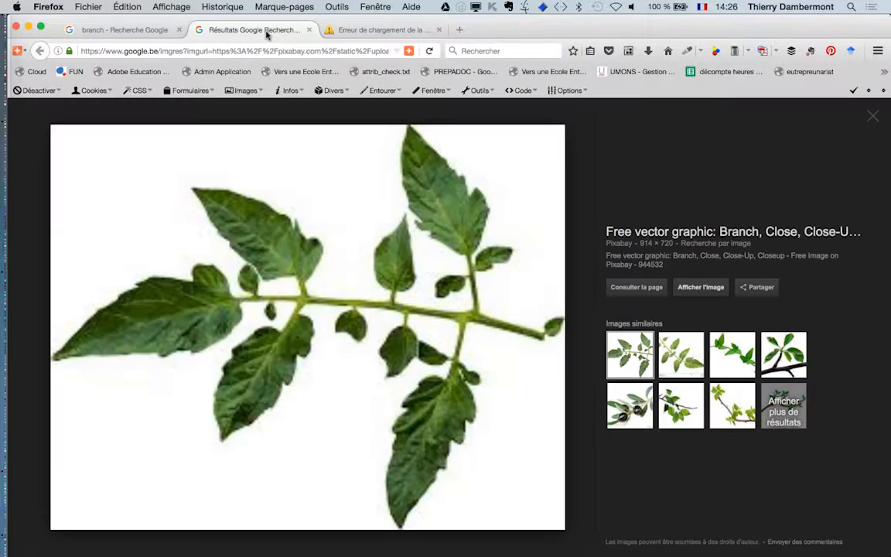
pyautogui.click(652, 291)
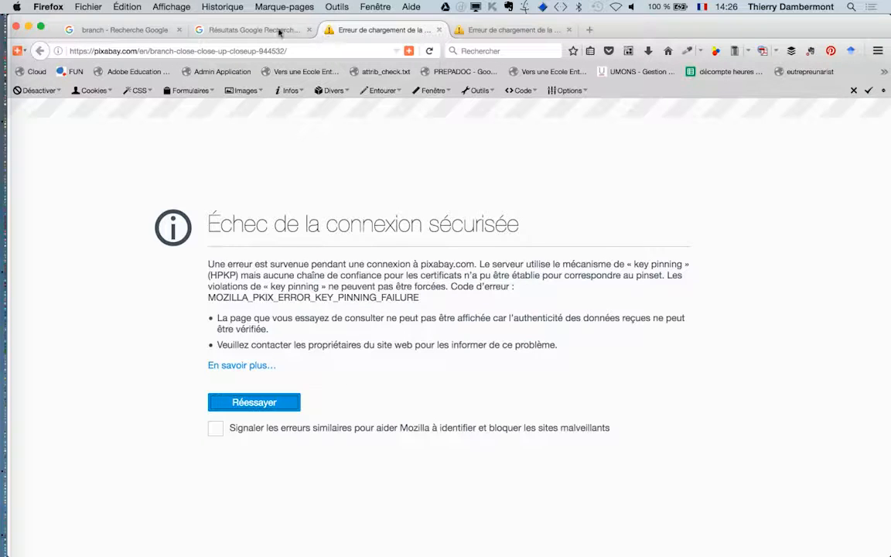
pyautogui.click(89, 51)
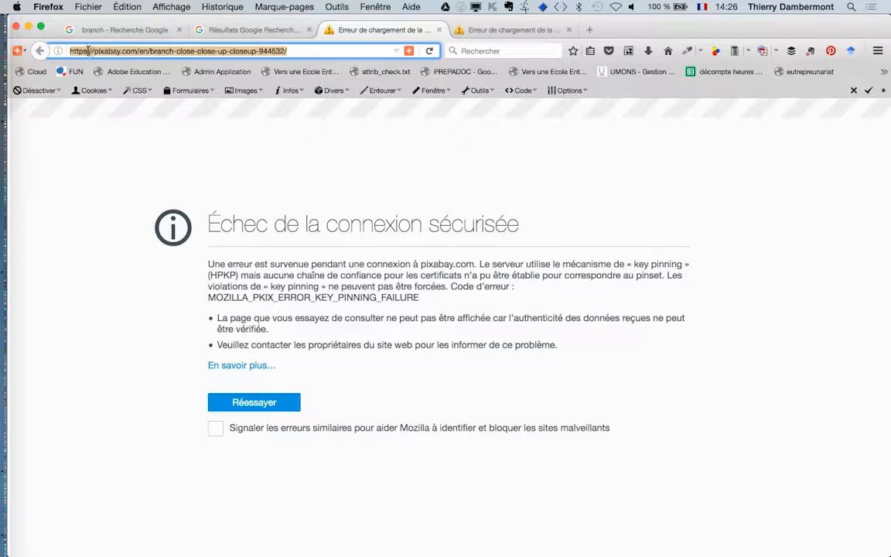
pyautogui.click(85, 49)
pyautogui.press('Return')
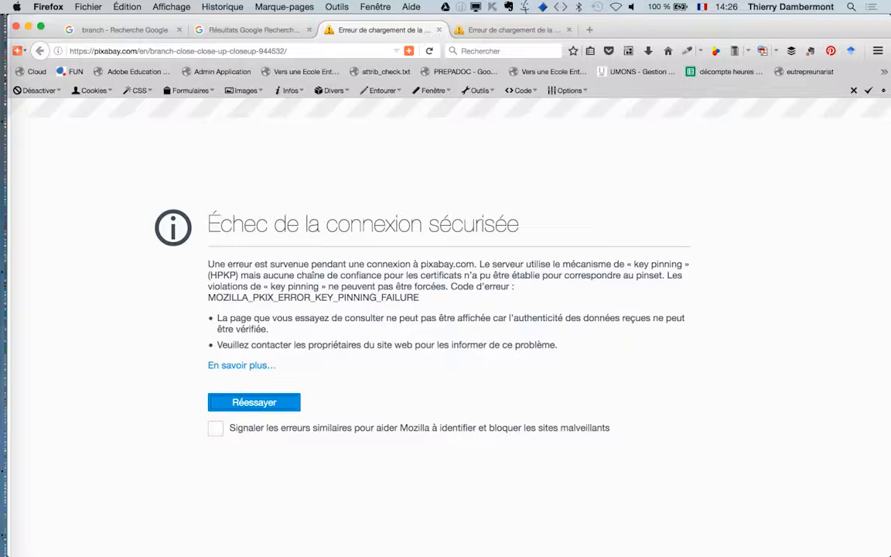
pyautogui.click(263, 29)
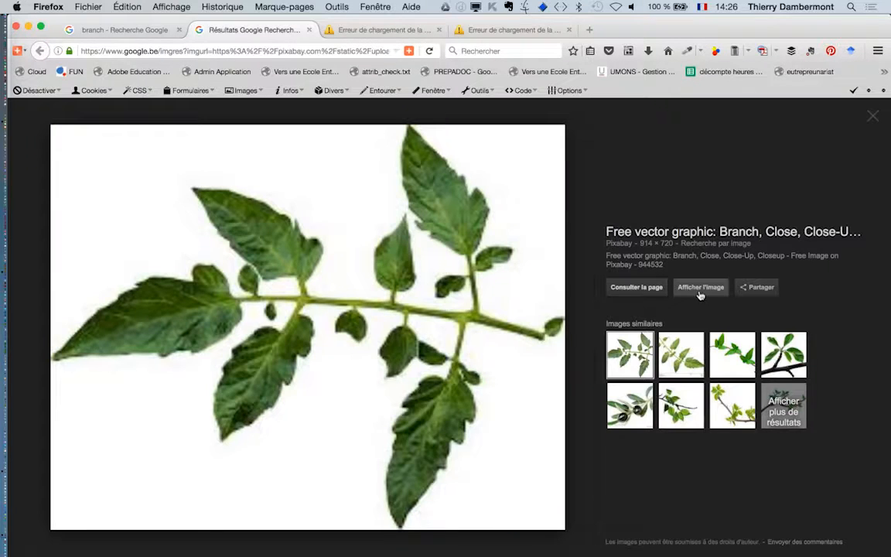
pyautogui.click(636, 287)
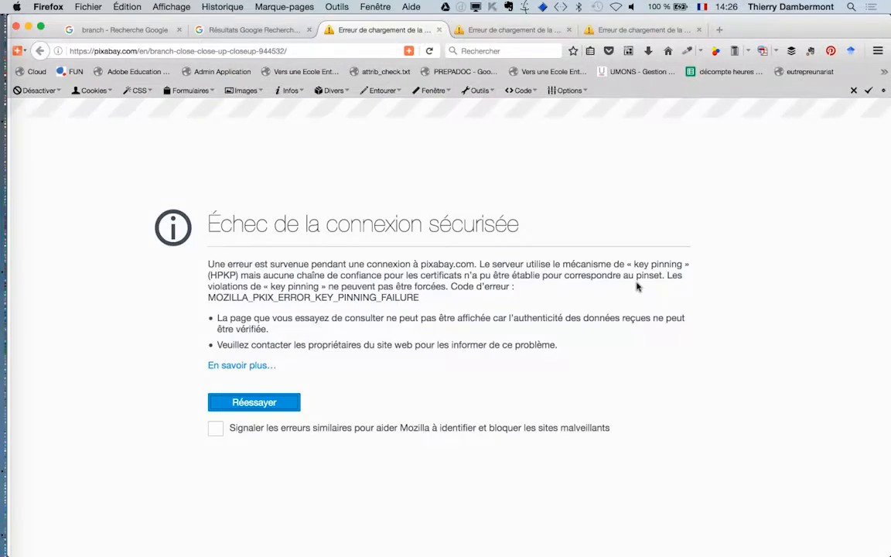
pyautogui.hotkey('ctrl', 'shift', 'Tab')
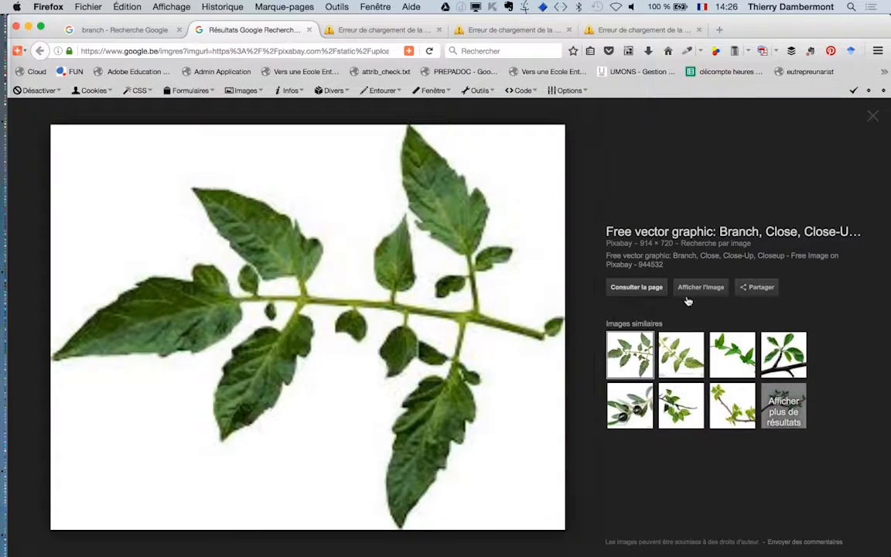
pyautogui.click(634, 287)
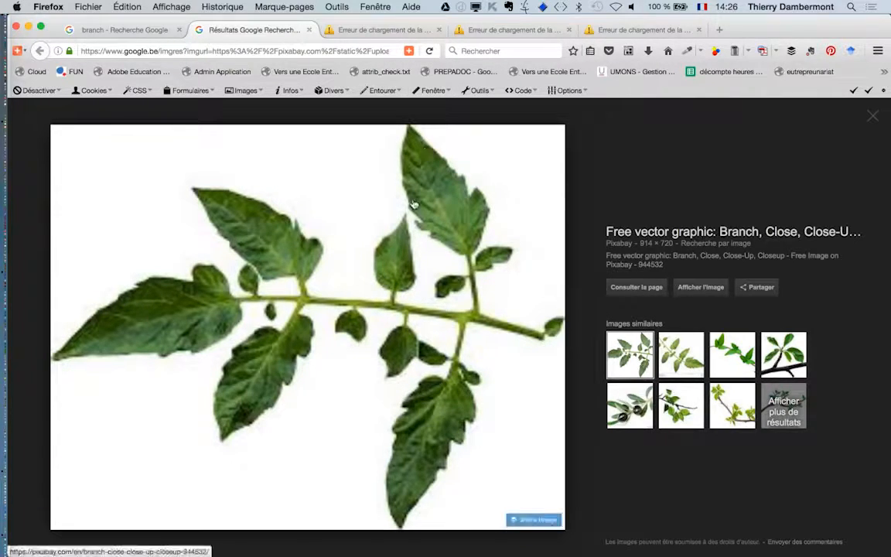
# Step: Display the branch preview image on its own and save it as branche.jpg in the "un objet créé au départ de plusieurs formes" folder
pyautogui.rightClick(370, 241)
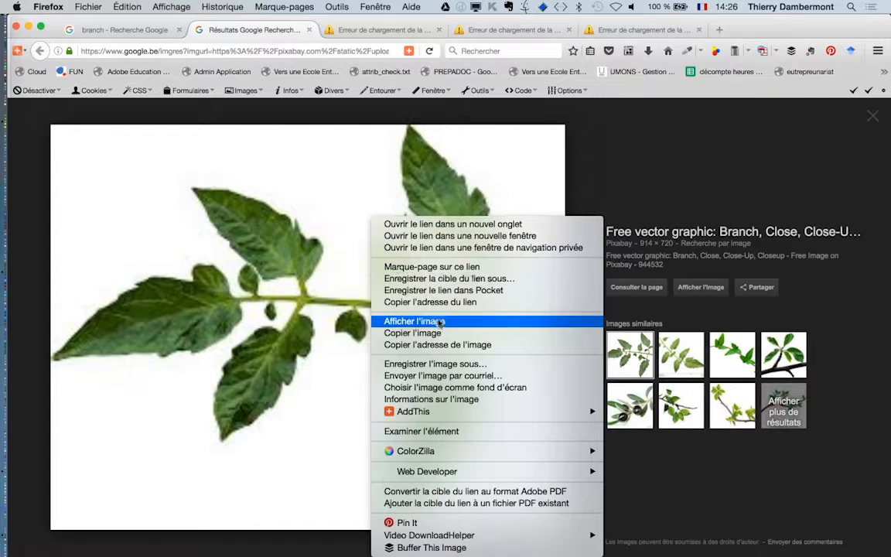
pyautogui.click(426, 322)
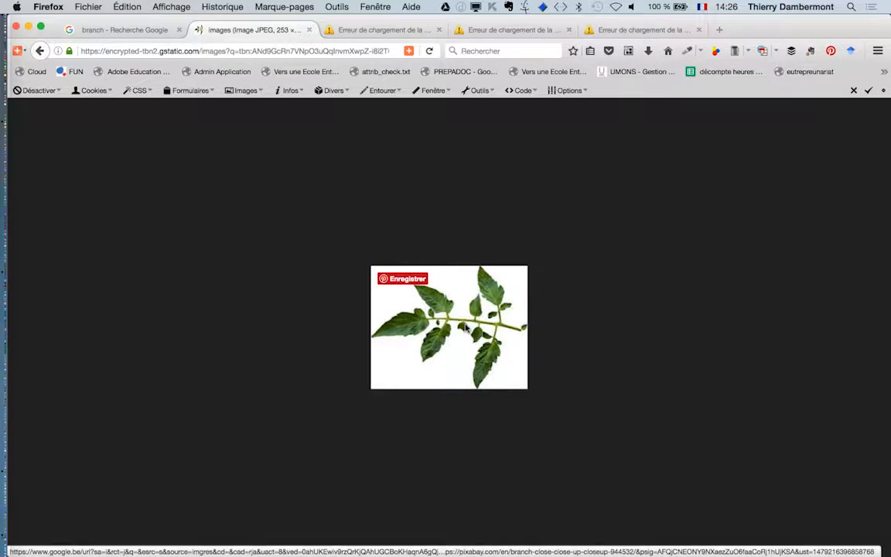
pyautogui.rightClick(467, 329)
pyautogui.click(530, 363)
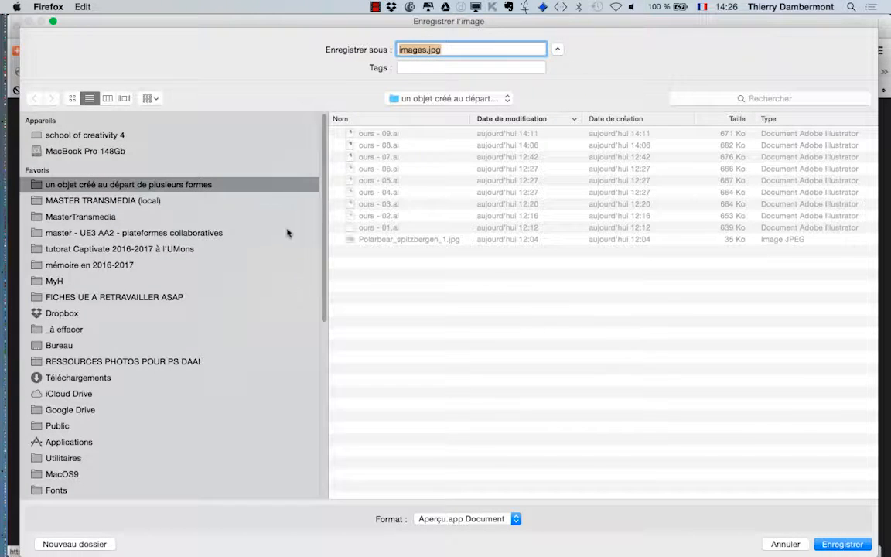
pyautogui.doubleClick(414, 50)
pyautogui.write('branche')
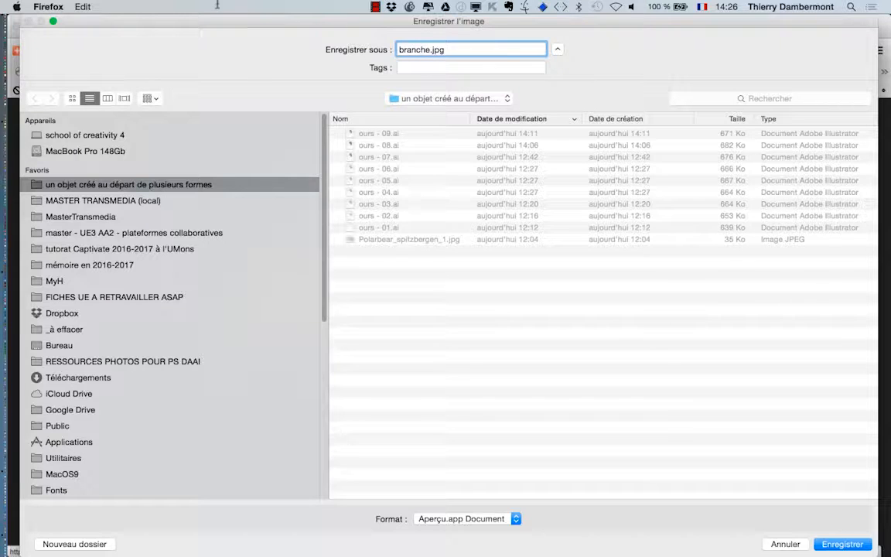
pyautogui.press('Return')
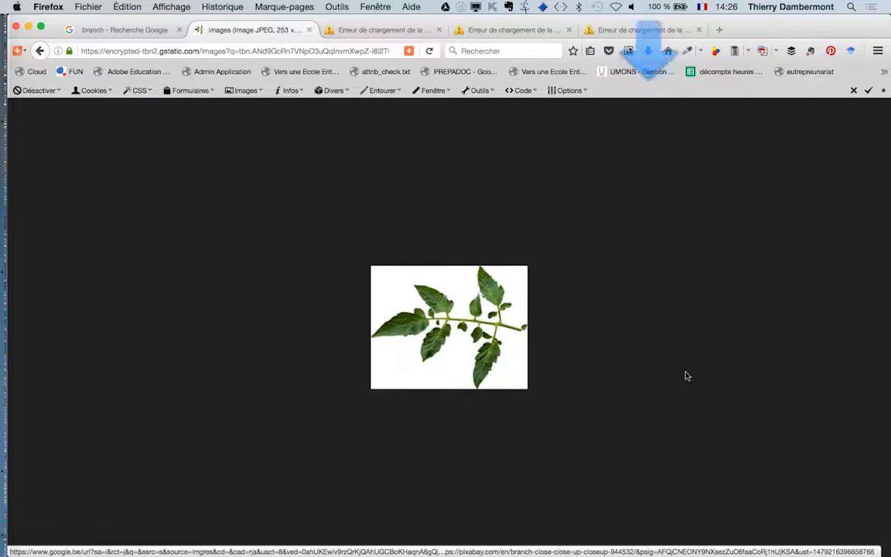
# Step: Close the browser tabs holding the Pixabay pages that failed to load
pyautogui.click(440, 30)
pyautogui.click(441, 31)
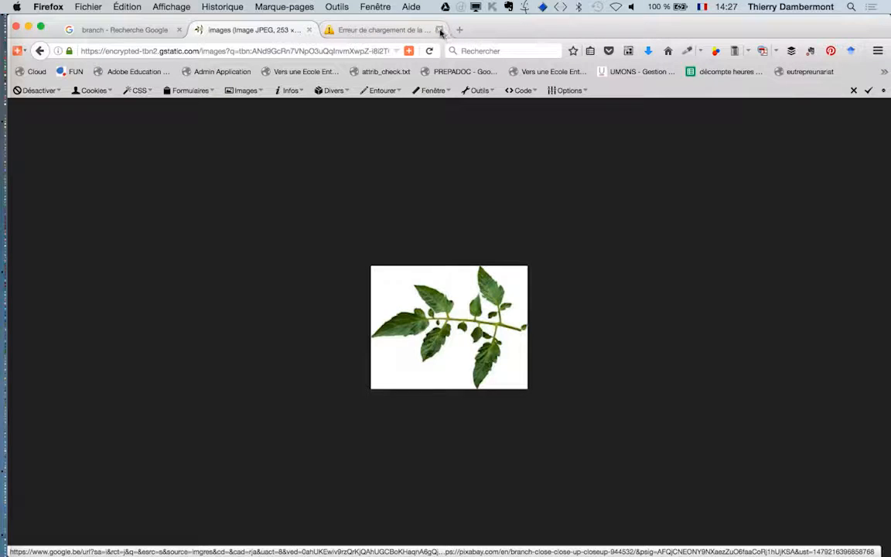
pyautogui.click(440, 31)
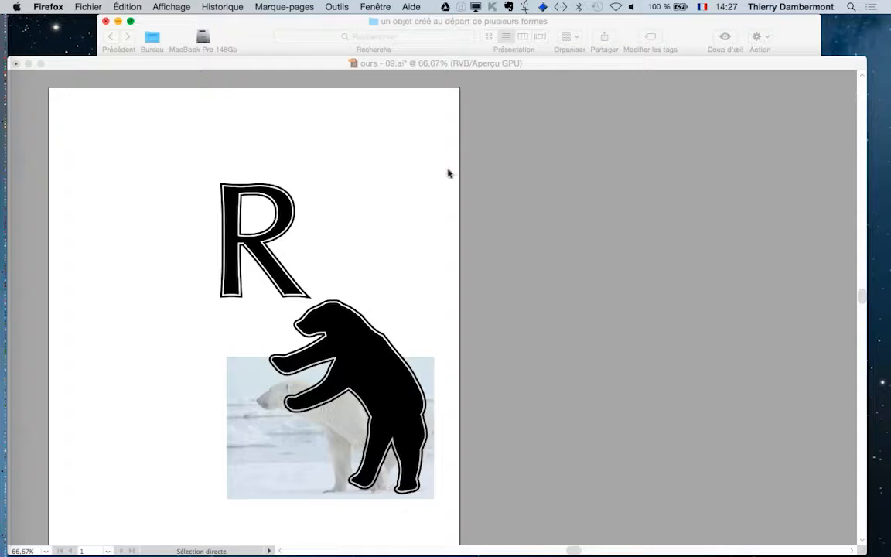
# Step: Switch to Illustrator and collapse the contents of layer Calque 4 in ours - 09.ai
pyautogui.click(187, 63)
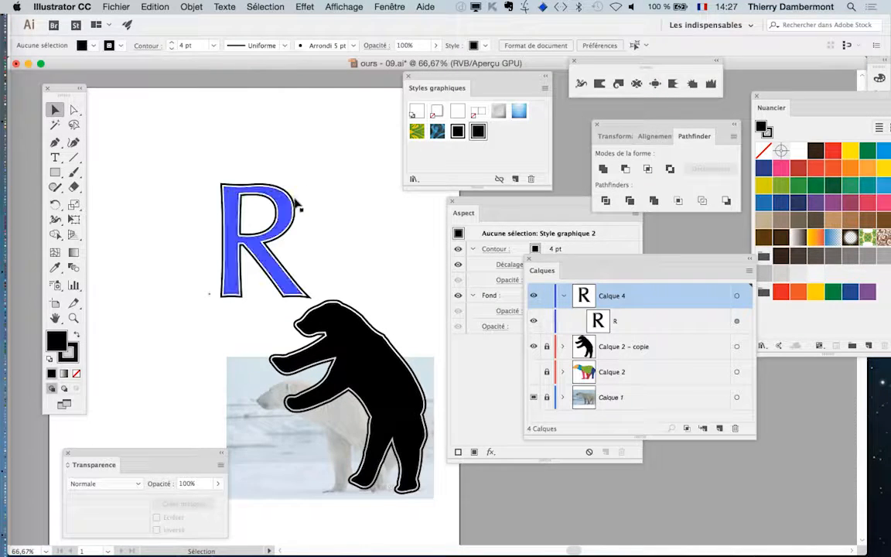
pyautogui.scroll(-1, 297, 207)
pyautogui.scroll(-1, 297, 215)
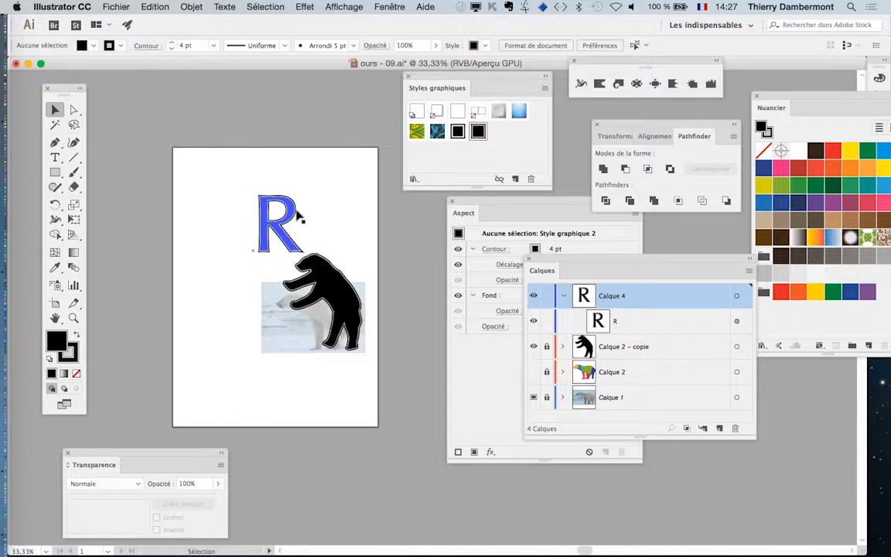
pyautogui.click(564, 296)
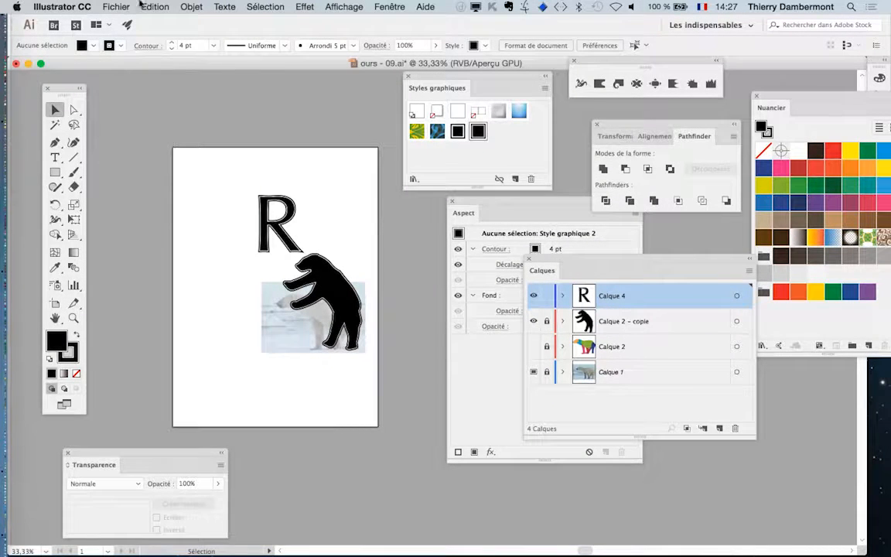
# Step: Create a new portrait Lettre document of 215.9 × 279.4 mm in RGB colour mode
pyautogui.click(117, 7)
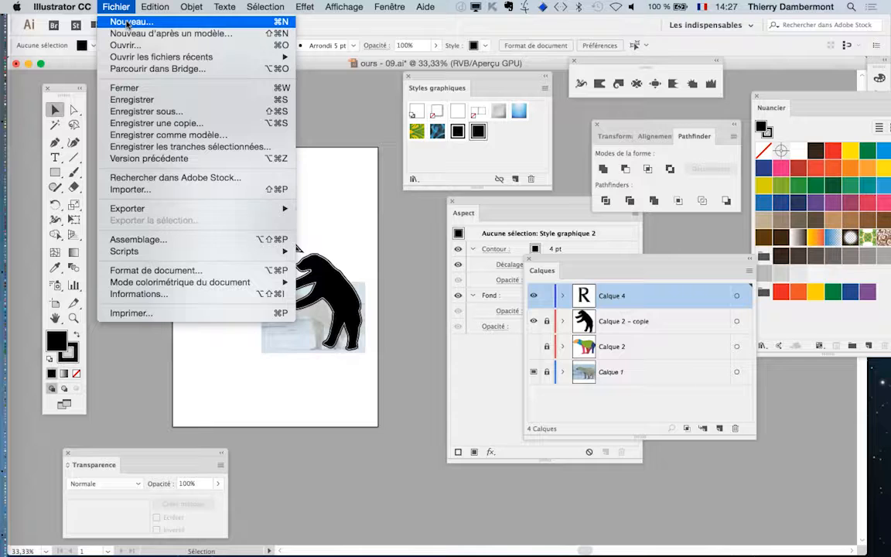
pyautogui.click(128, 22)
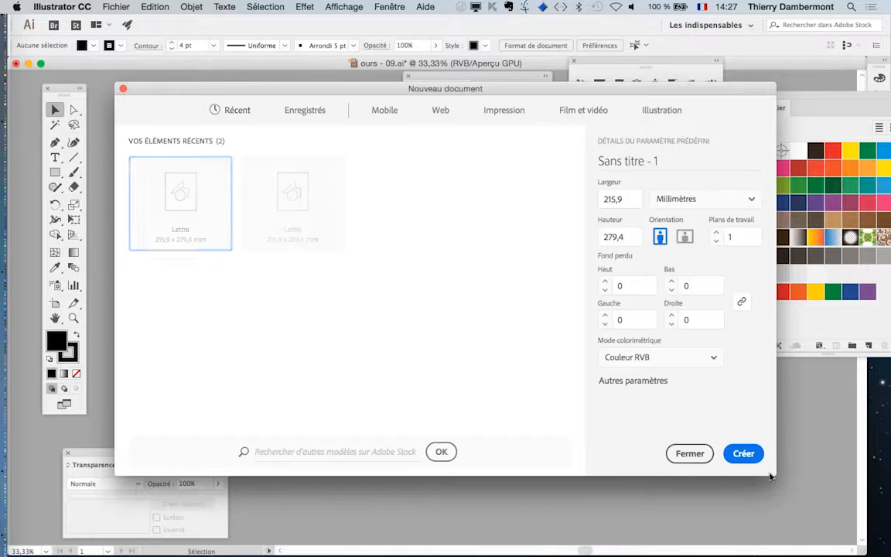
pyautogui.click(742, 453)
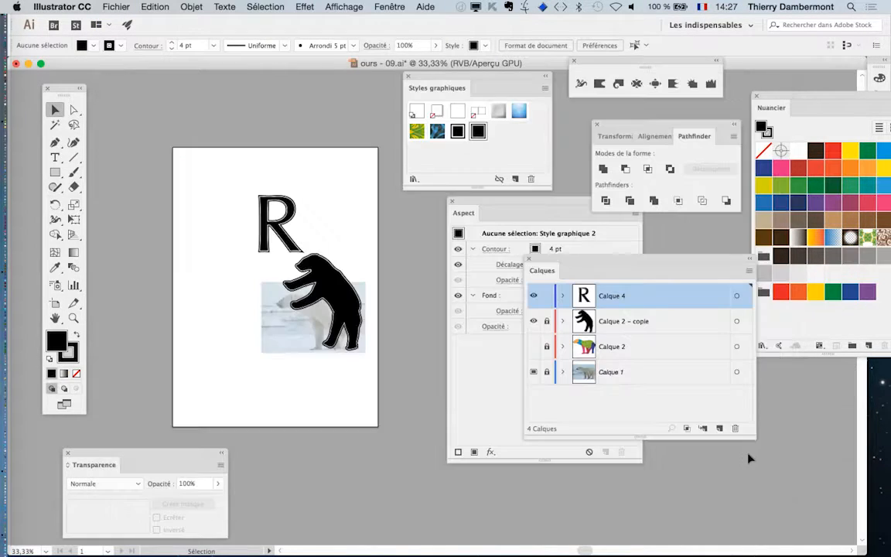
# Step: Import branche.jpg and place it across most of the width of the artboard's upper half
pyautogui.press('space')
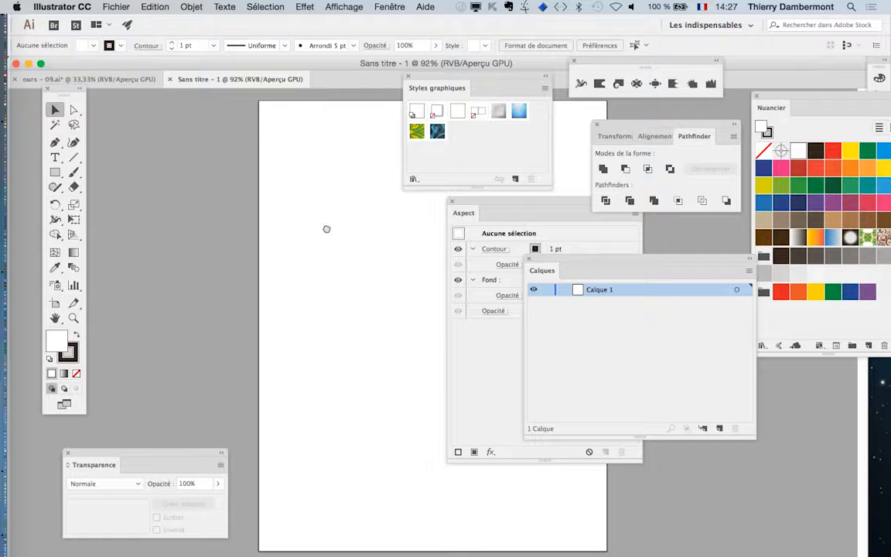
pyautogui.moveTo(327, 229); pyautogui.dragTo(202, 218)
pyautogui.click(115, 7)
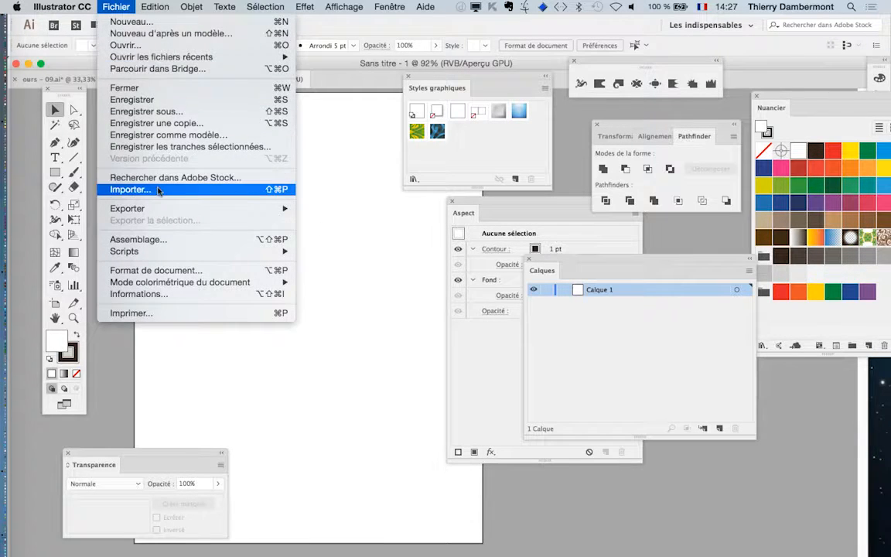
pyautogui.click(143, 172)
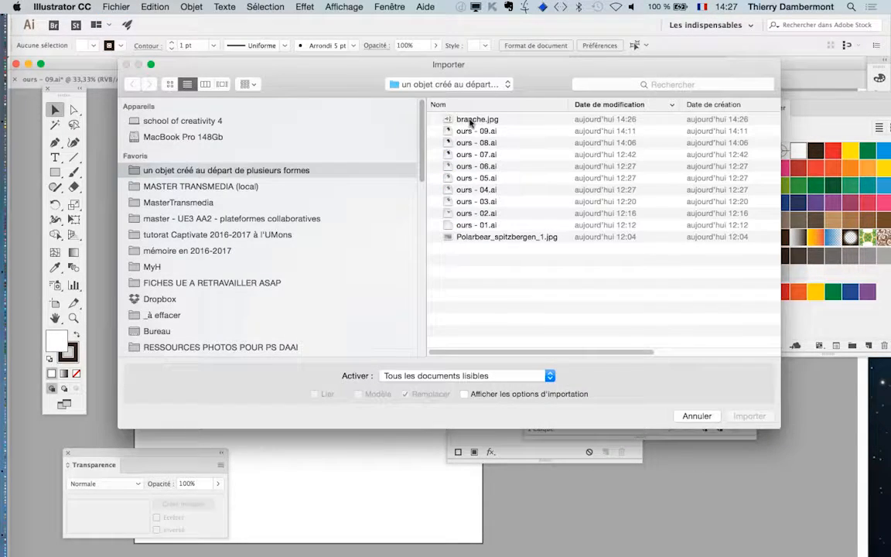
pyautogui.click(462, 119)
pyautogui.click(748, 417)
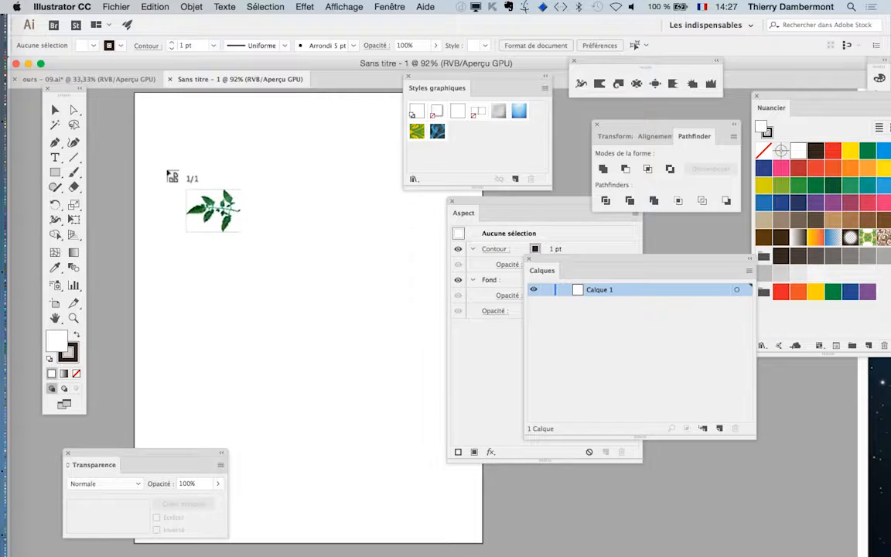
pyautogui.moveTo(166, 164); pyautogui.dragTo(410, 425)
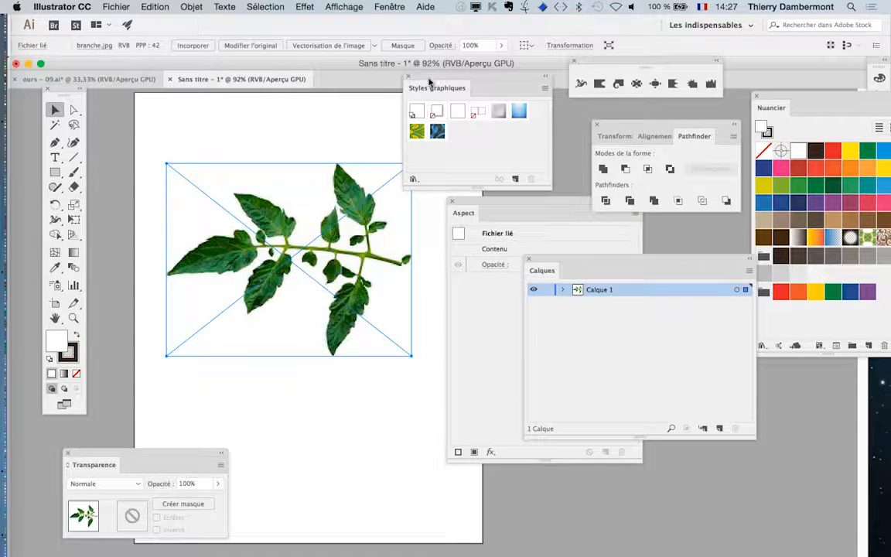
# Step: Move the Styles graphiques panel clear of the branch image and show the transparency grid
pyautogui.moveTo(422, 88); pyautogui.dragTo(467, 93)
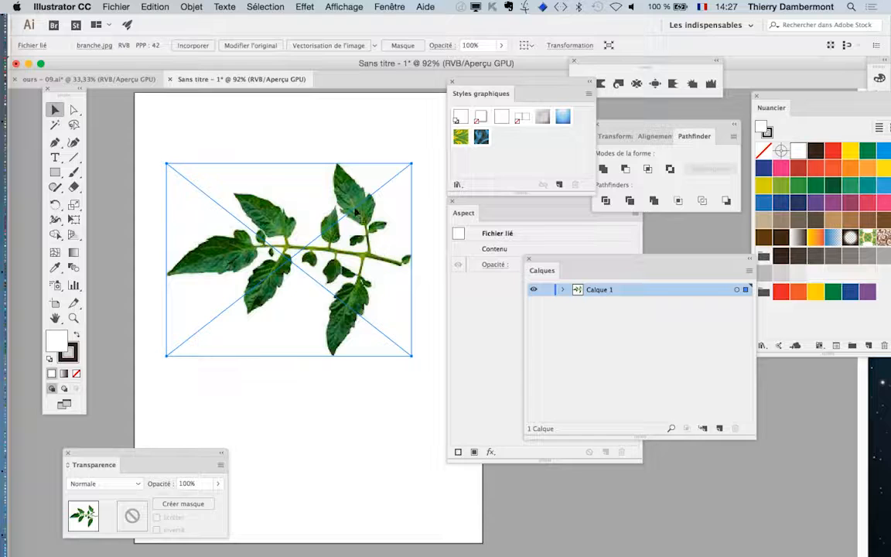
pyautogui.click(333, 6)
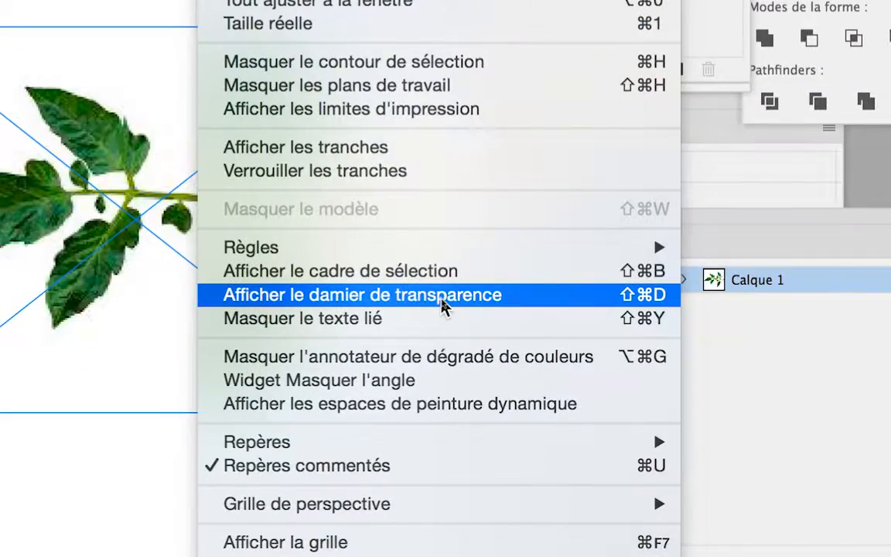
pyautogui.click(443, 305)
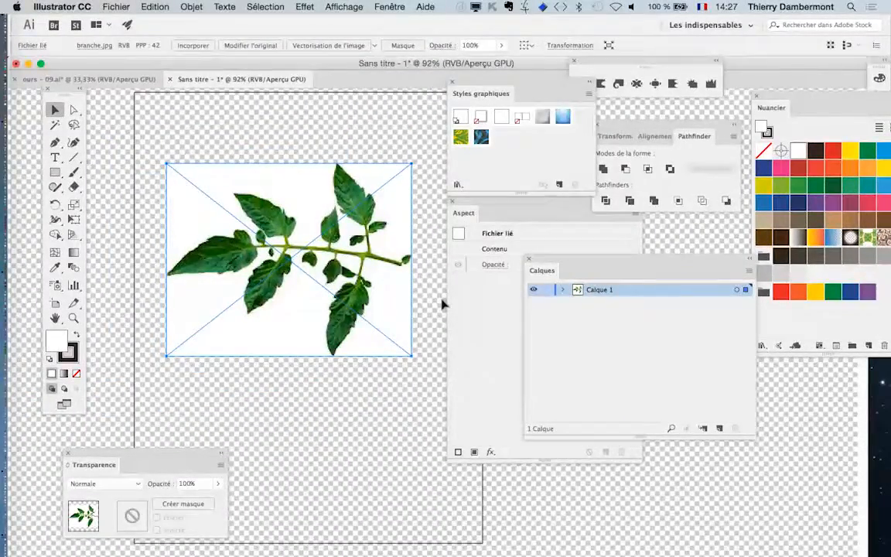
# Step: Open the Image Trace (Vectorisation de l'image) settings for the selected branch picture
pyautogui.moveTo(263, 220); pyautogui.dragTo(229, 200)
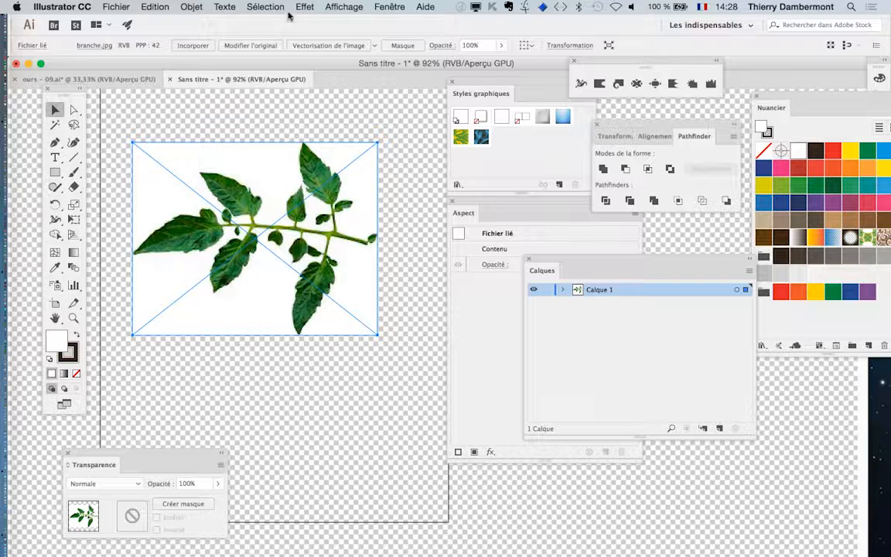
pyautogui.click(395, 6)
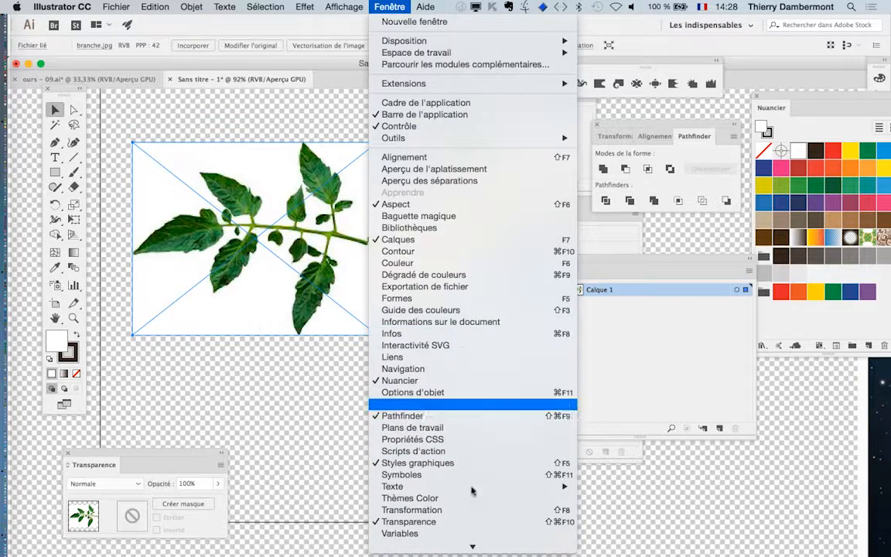
pyautogui.scroll(-4, 471, 487)
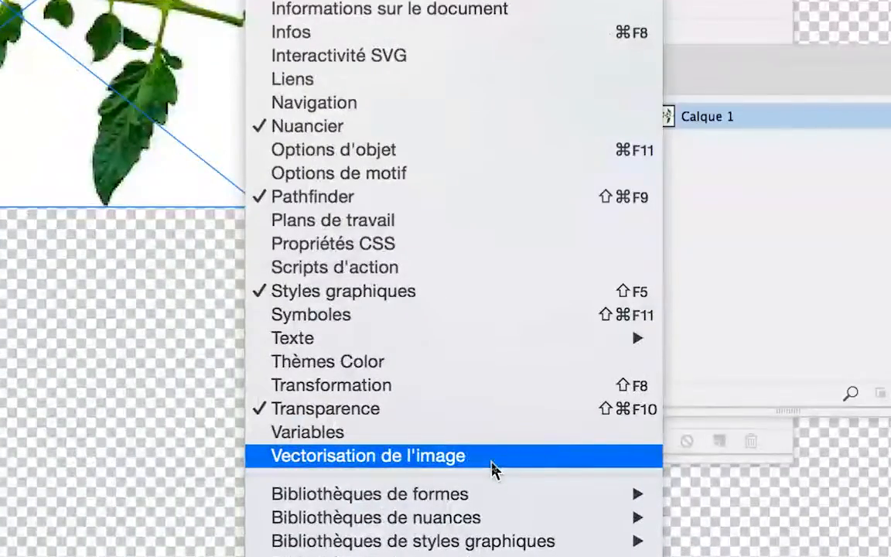
pyautogui.click(493, 458)
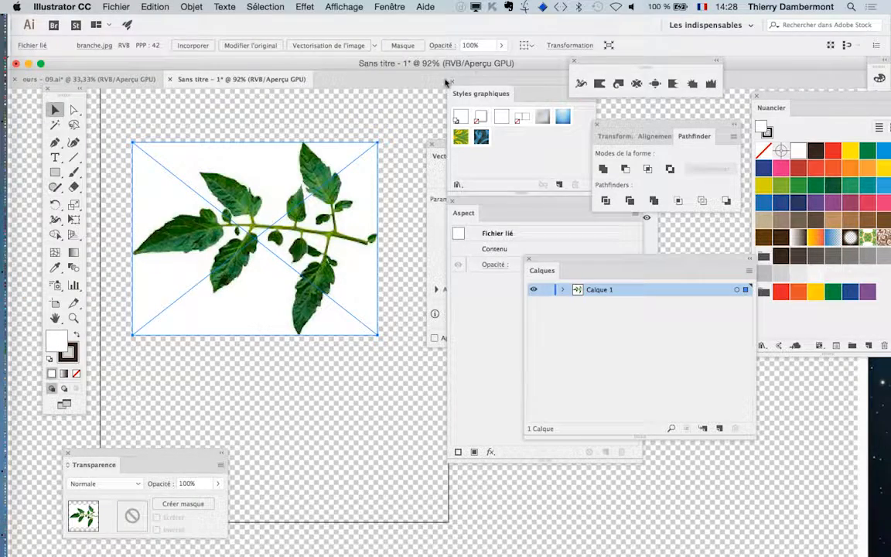
# Step: Close the Styles graphiques, Aspect, Calques and Pathfinder panels and the small floating tool strip to clear the workspace
pyautogui.click(453, 81)
pyautogui.click(452, 201)
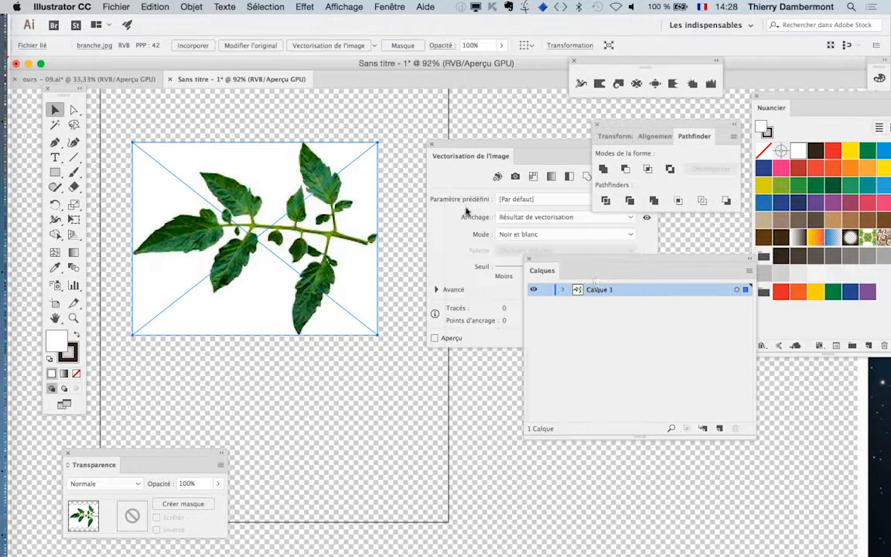
pyautogui.click(529, 259)
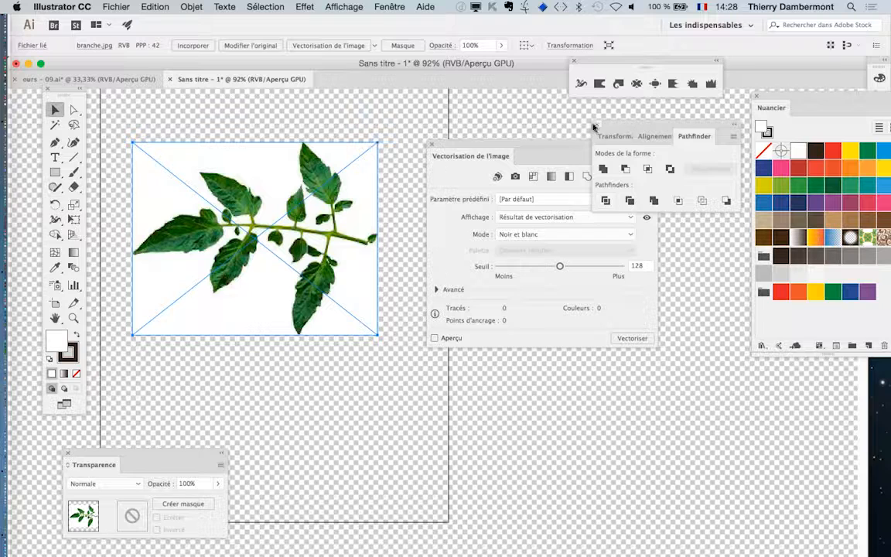
pyautogui.click(594, 124)
pyautogui.click(573, 60)
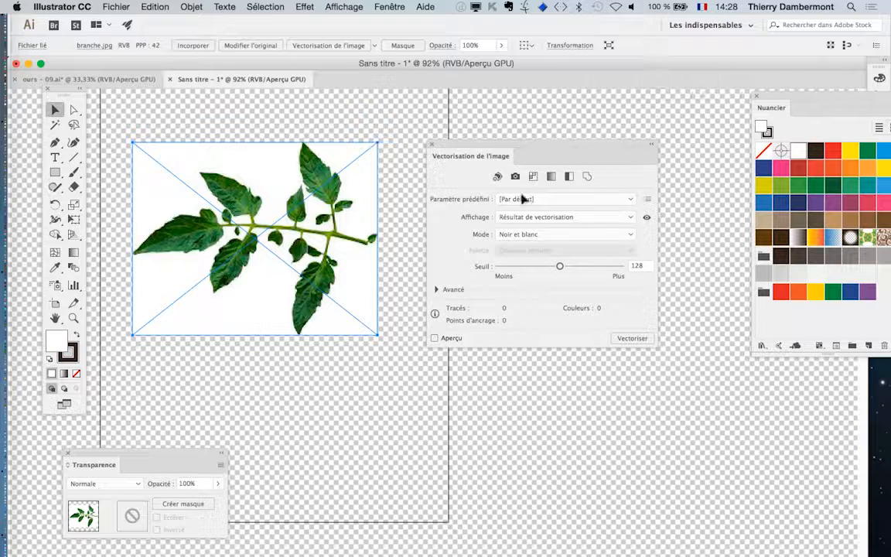
# Step: Preview the branch's default black-and-white trace with Ignorer le blanc enabled, and move the trace settings clear of the image
pyautogui.click(435, 338)
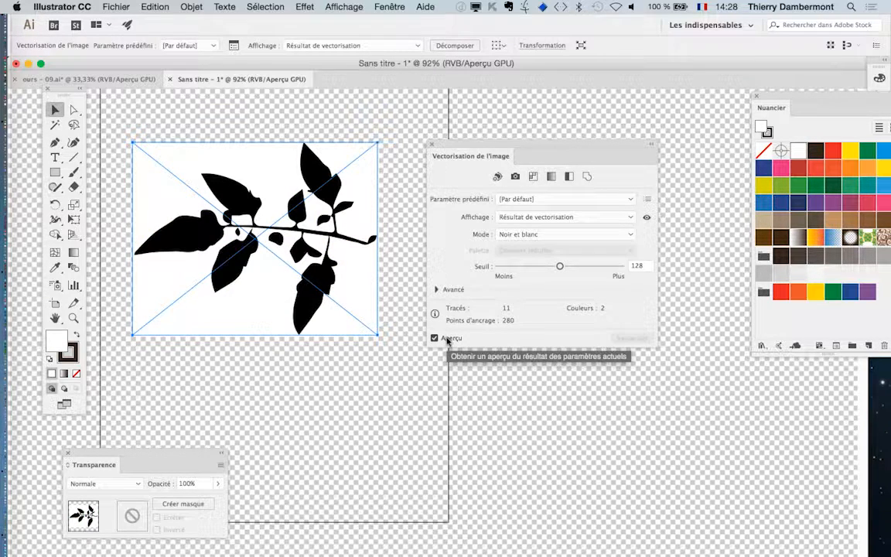
pyautogui.moveTo(447, 145); pyautogui.dragTo(416, 175)
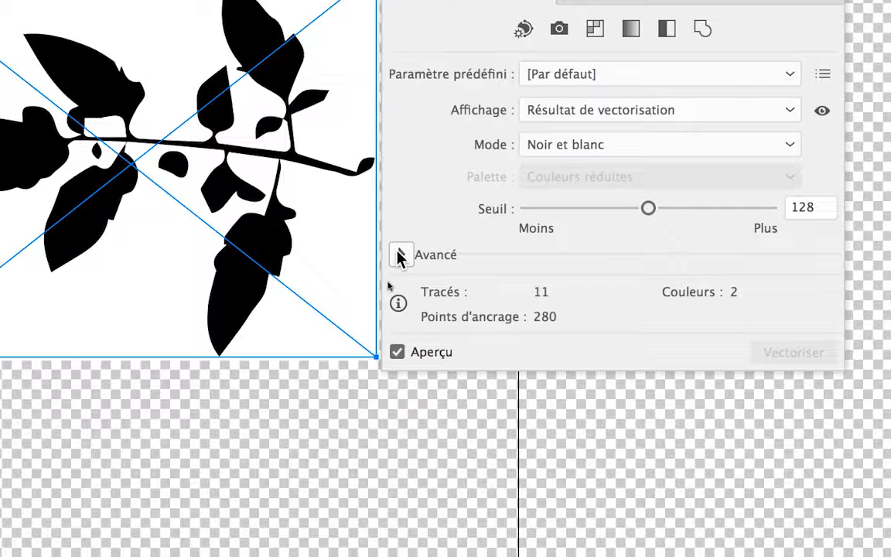
pyautogui.click(401, 255)
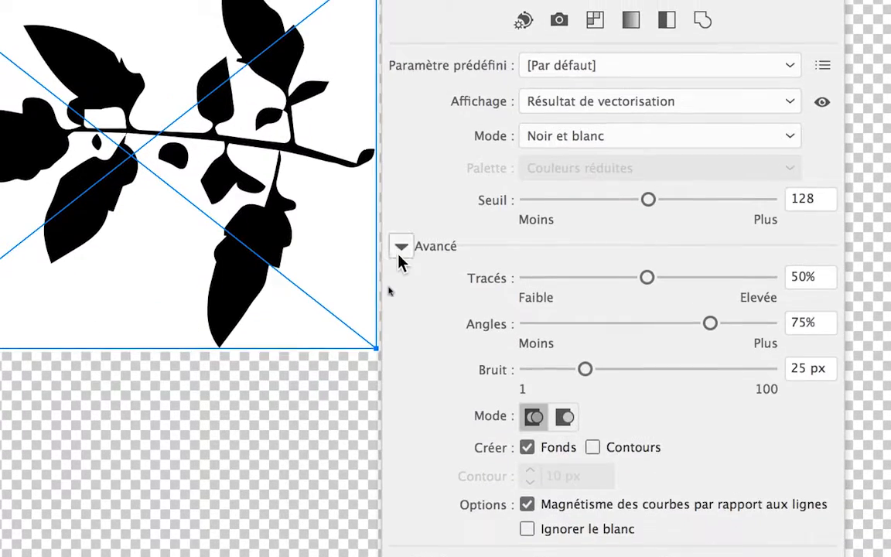
pyautogui.click(400, 237)
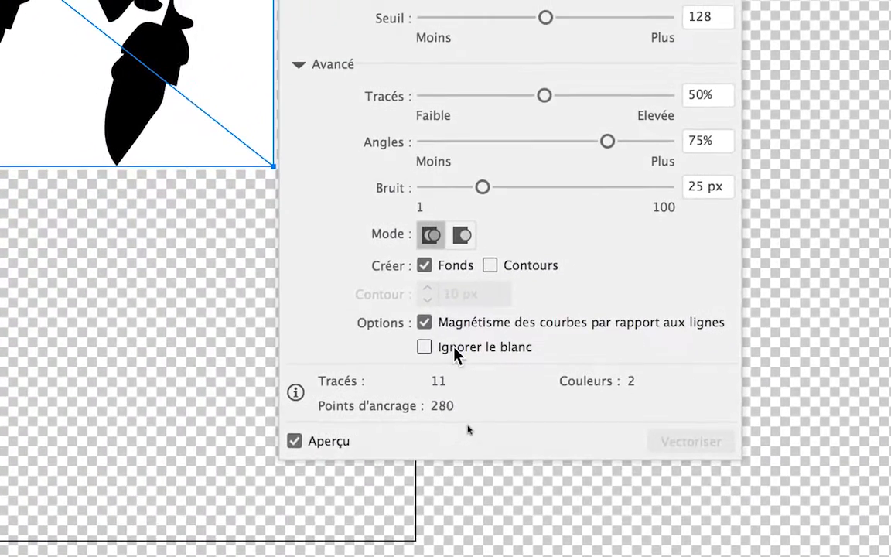
pyautogui.click(455, 350)
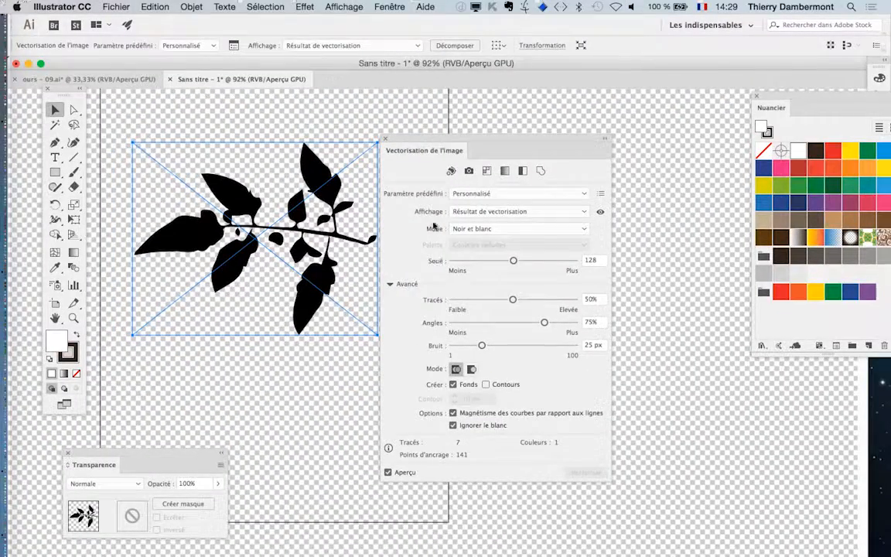
pyautogui.moveTo(417, 140); pyautogui.dragTo(494, 137)
# Step: In the document setup, set the transparency grid size to Grande and its colour to Foncée
pyautogui.click(126, 7)
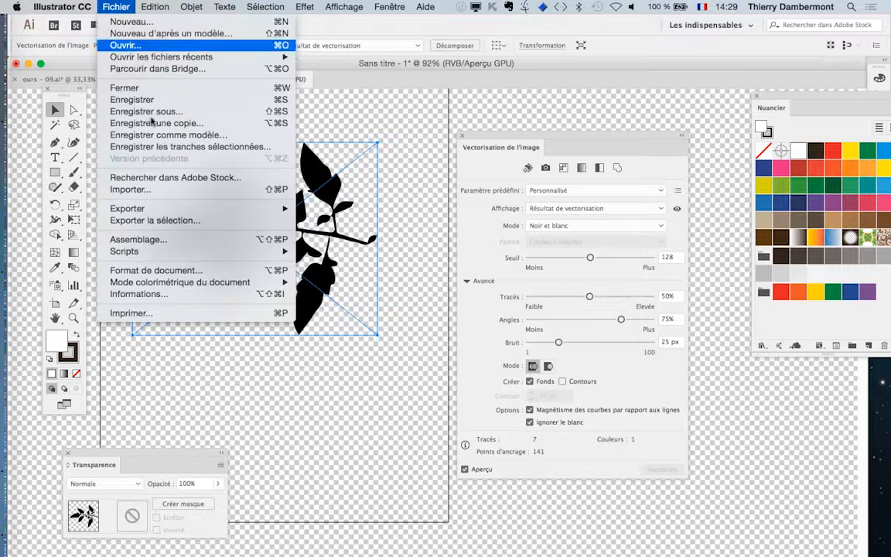
pyautogui.click(170, 271)
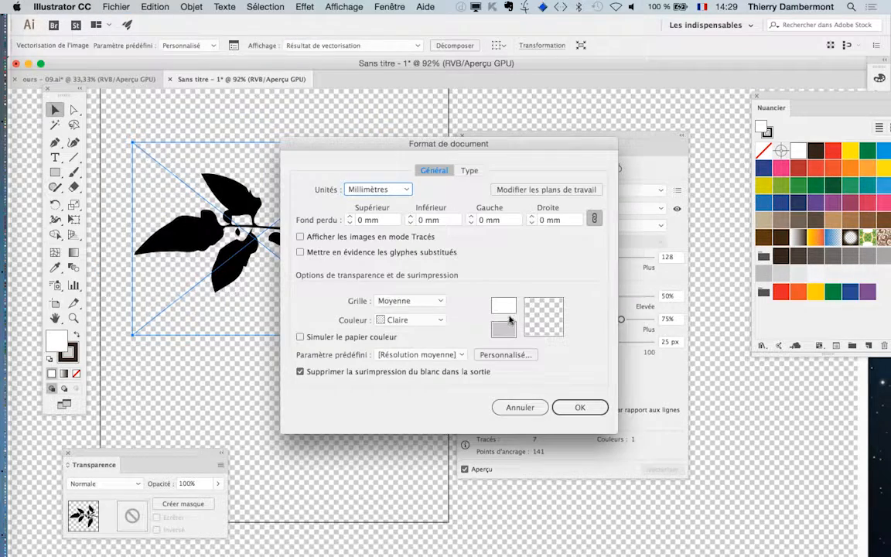
pyautogui.click(405, 302)
pyautogui.click(406, 337)
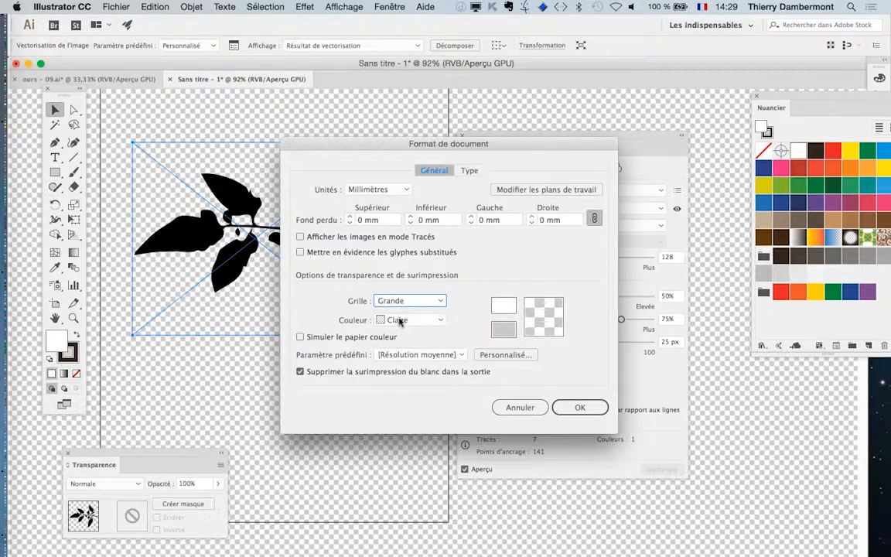
pyautogui.click(398, 320)
pyautogui.click(409, 377)
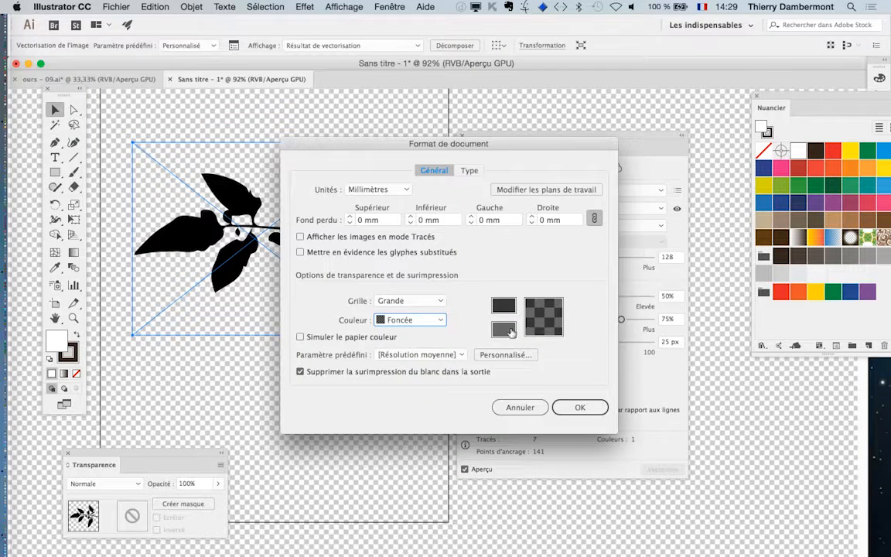
# Step: Darken the lighter grey of the transparency grid's squares to a custom shade and apply the document setup
pyautogui.click(503, 329)
pyautogui.moveTo(398, 362); pyautogui.dragTo(410, 364)
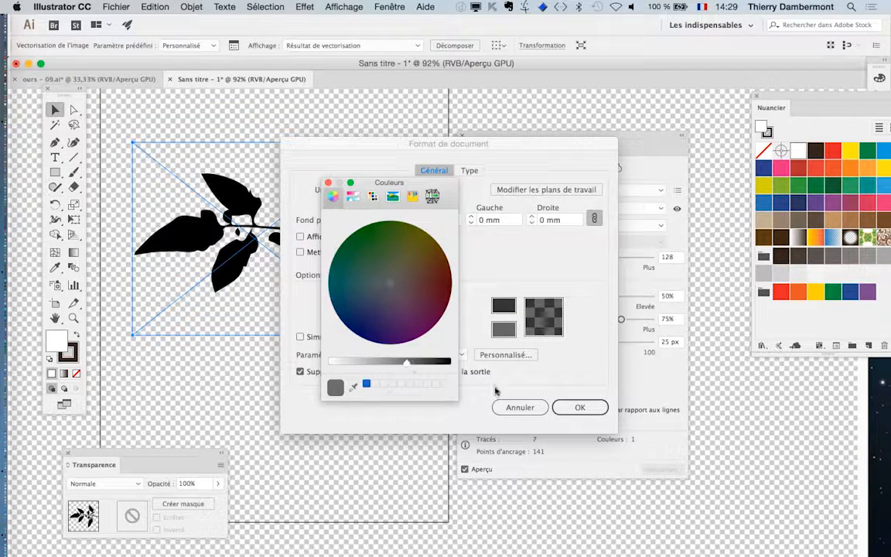
pyautogui.click(328, 183)
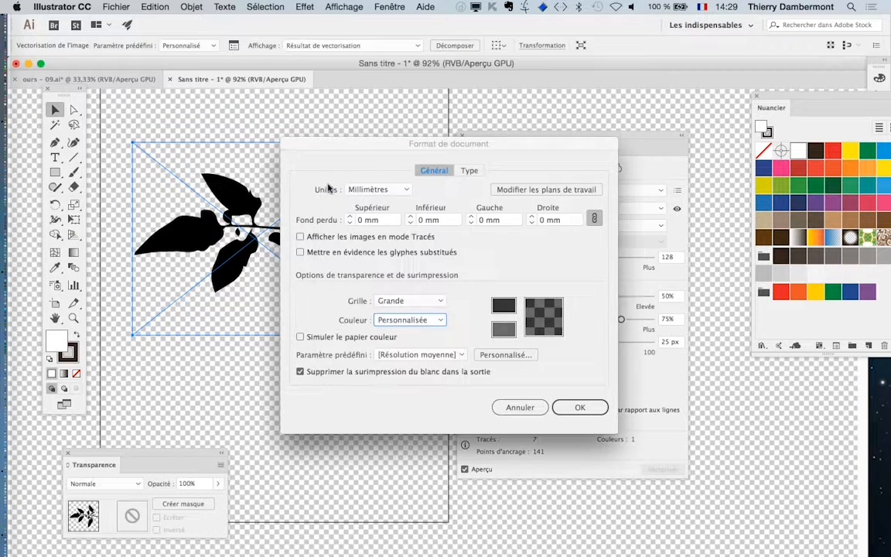
pyautogui.click(502, 328)
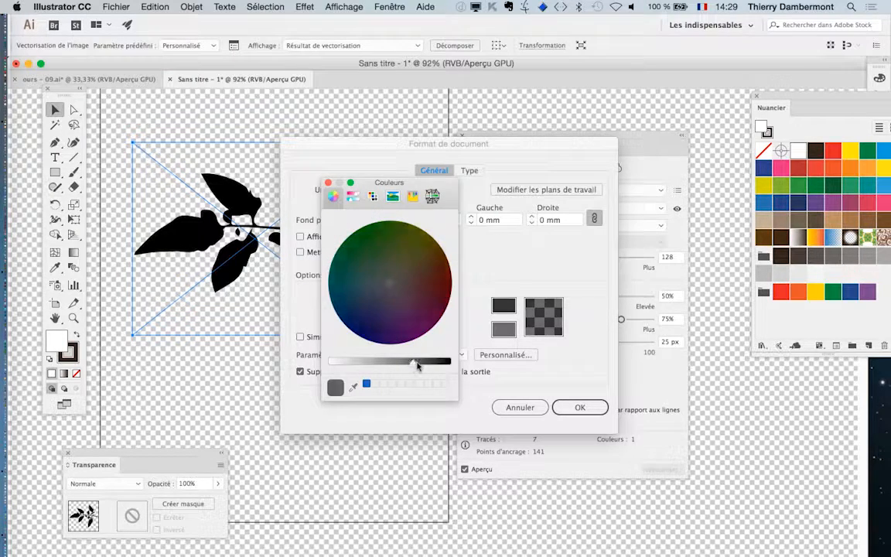
pyautogui.click(327, 182)
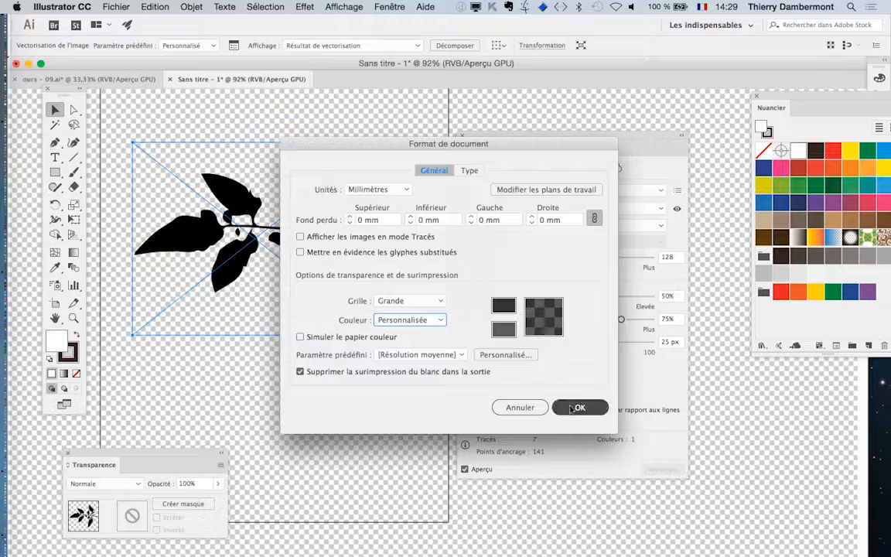
pyautogui.press('Return')
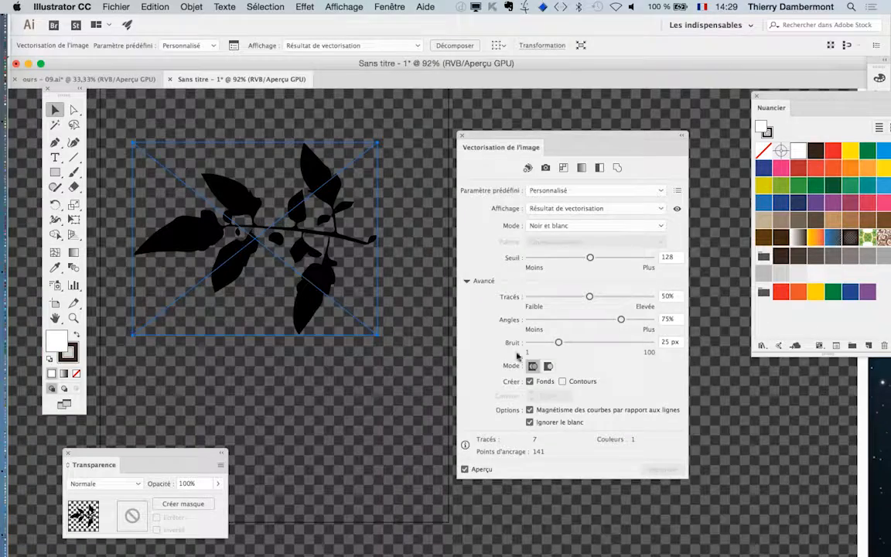
# Step: Reopen the document setup and darken the grid's lighter grey further to soften the checkerboard's contrast
pyautogui.click(115, 7)
pyautogui.click(163, 270)
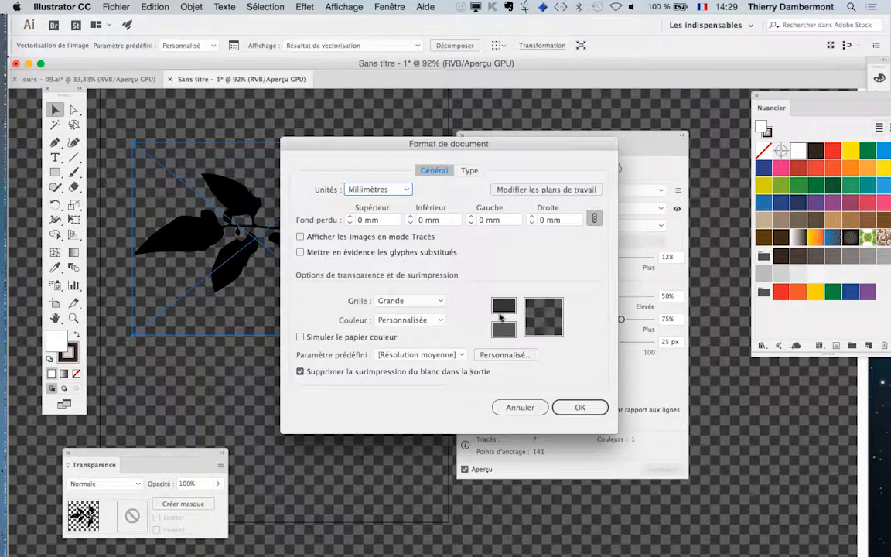
pyautogui.click(504, 328)
pyautogui.moveTo(435, 362); pyautogui.dragTo(423, 362)
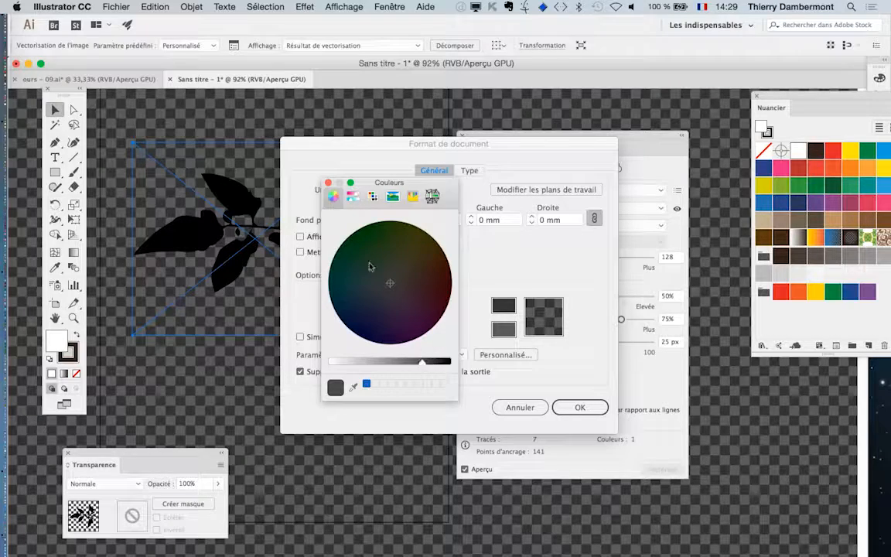
pyautogui.click(328, 184)
pyautogui.click(579, 407)
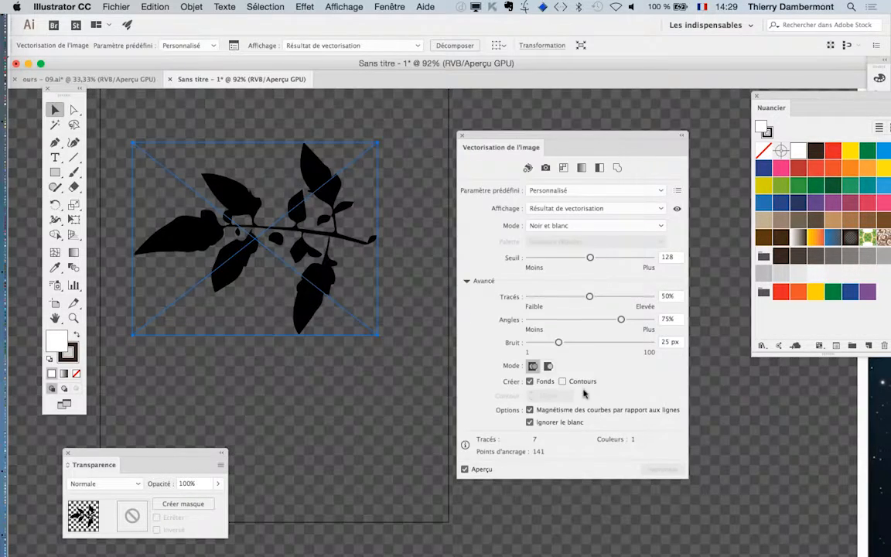
# Step: Move the trace settings clear of the enlarged branch and set the trace threshold (Seuil) to 140
pyautogui.press('super+equal')
pyautogui.press('super+equal')
pyautogui.press('super+equal')
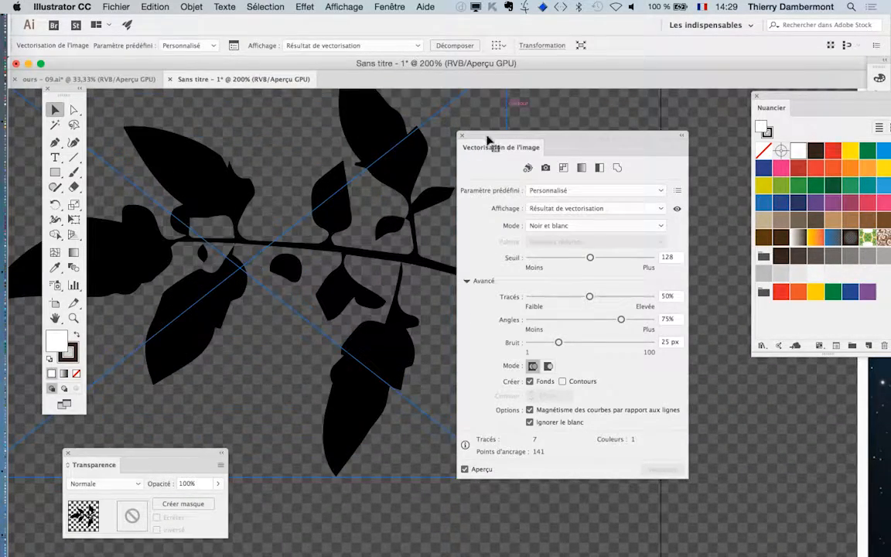
pyautogui.moveTo(488, 135); pyautogui.dragTo(583, 125)
pyautogui.moveTo(362, 170); pyautogui.dragTo(435, 179)
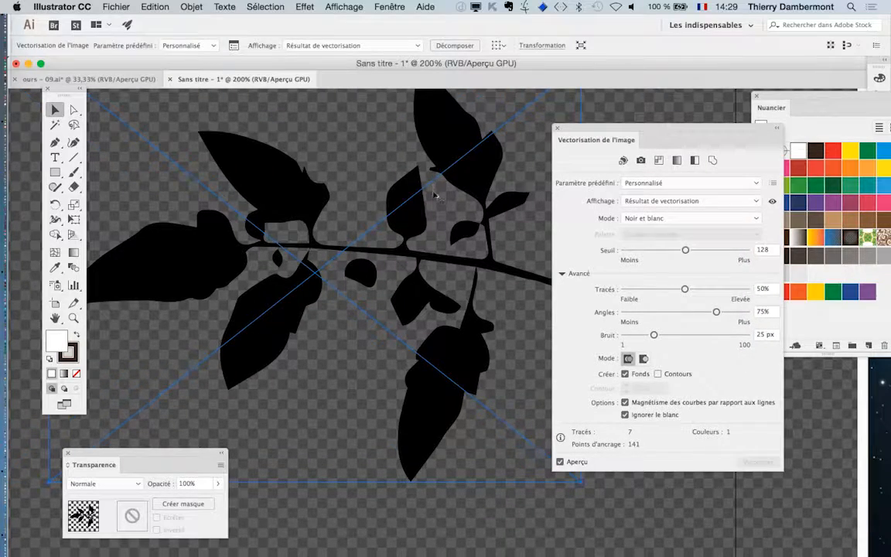
pyautogui.press('super+minus')
pyautogui.press('super+equal')
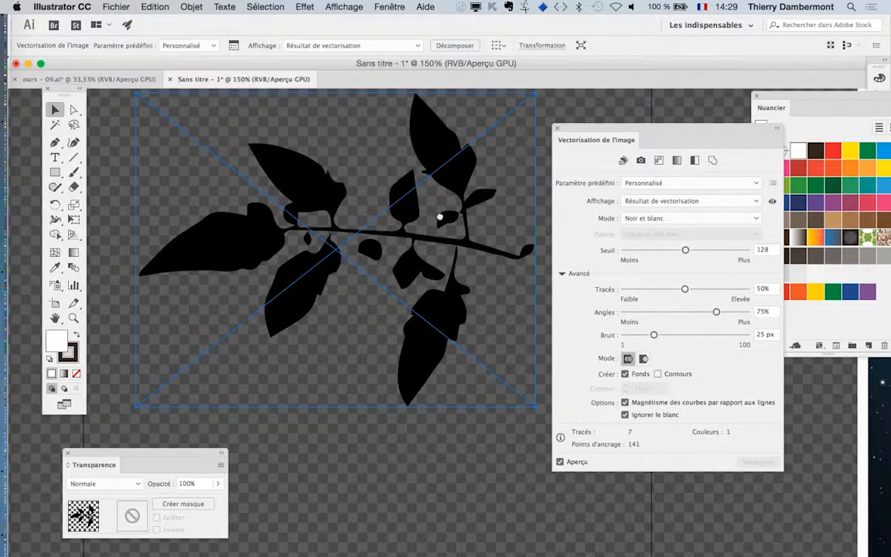
pyautogui.scroll(1, 439, 217)
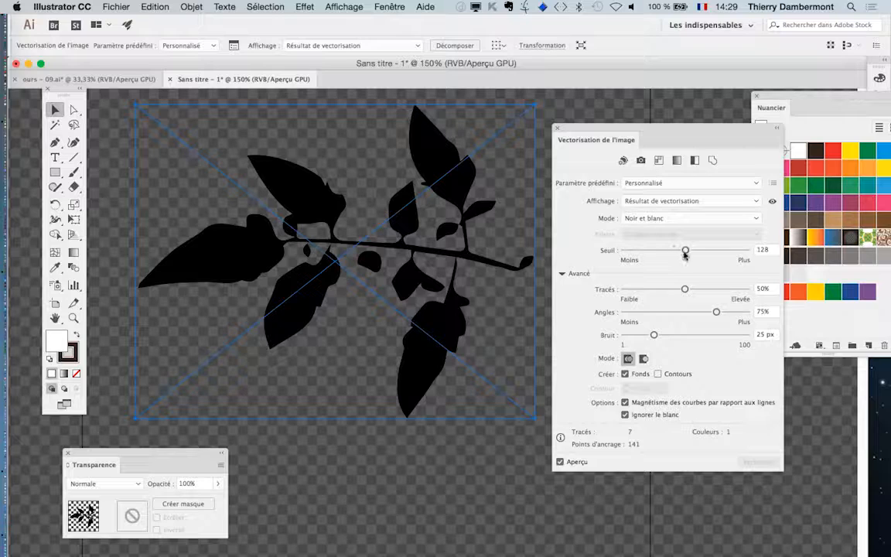
pyautogui.moveTo(684, 252)
pyautogui.mouseDown()
pyautogui.moveTo(700, 250)
pyautogui.moveTo(667, 254)
pyautogui.moveTo(689, 252)
pyautogui.mouseUp()
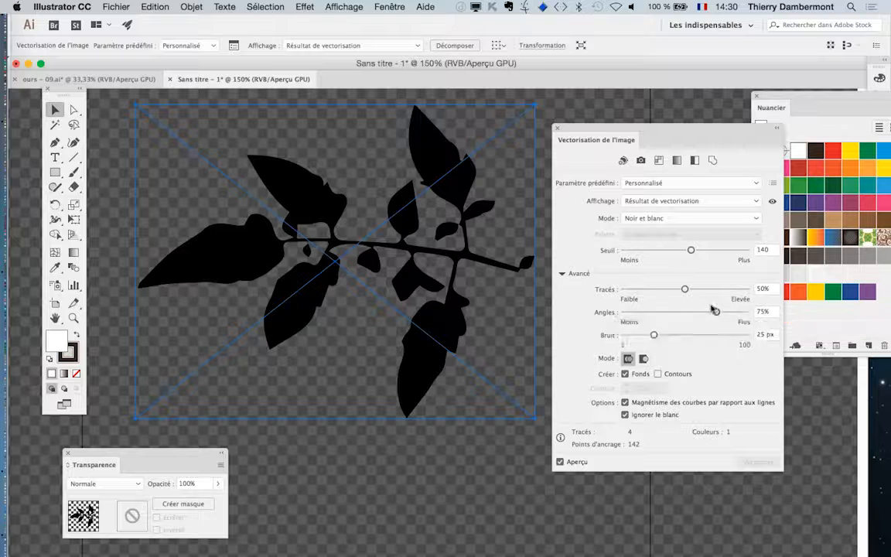
# Step: Set the trace's Tracés to 95%, Angles to 29% and Bruit to 75 px, and close the trace settings
pyautogui.moveTo(684, 289)
pyautogui.mouseDown()
pyautogui.moveTo(667, 289)
pyautogui.moveTo(740, 290)
pyautogui.mouseUp()
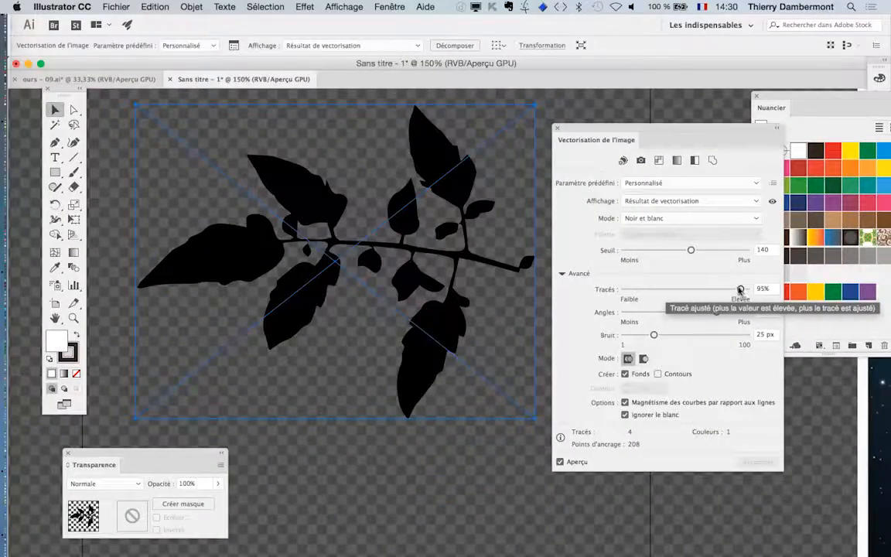
pyautogui.moveTo(740, 290)
pyautogui.mouseDown()
pyautogui.moveTo(635, 291)
pyautogui.moveTo(740, 292)
pyautogui.moveTo(670, 313)
pyautogui.moveTo(744, 315)
pyautogui.moveTo(660, 312)
pyautogui.moveTo(656, 338)
pyautogui.moveTo(712, 337)
pyautogui.moveTo(654, 337)
pyautogui.moveTo(715, 338)
pyautogui.mouseUp()
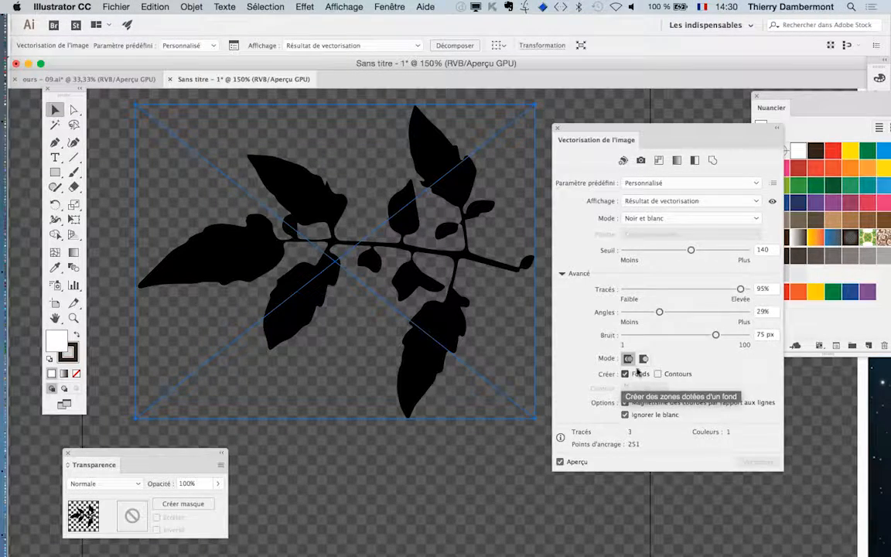
pyautogui.click(557, 127)
# Step: Save the document in Adobe Illustrator format as "vecto de feuille - 01.ai" in the folder "un objet créé au départ de plusieurs formes"
pyautogui.click(116, 6)
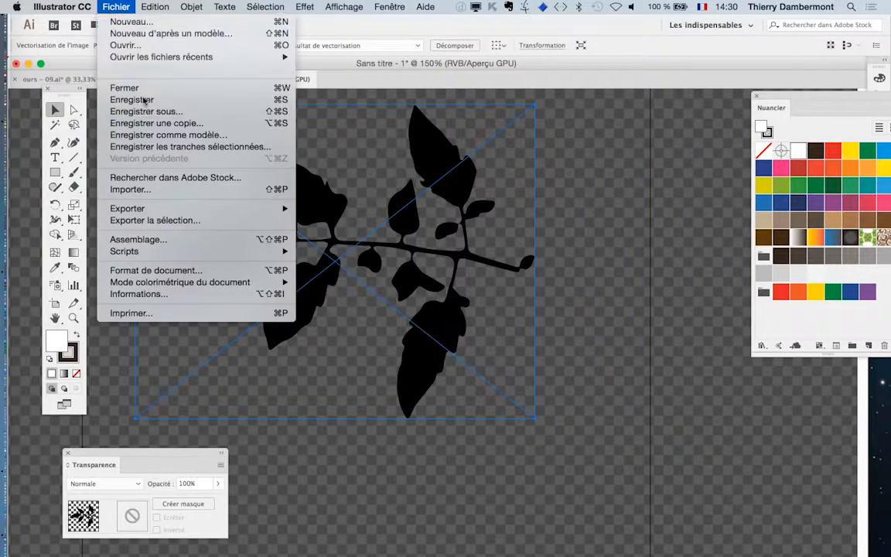
pyautogui.click(147, 111)
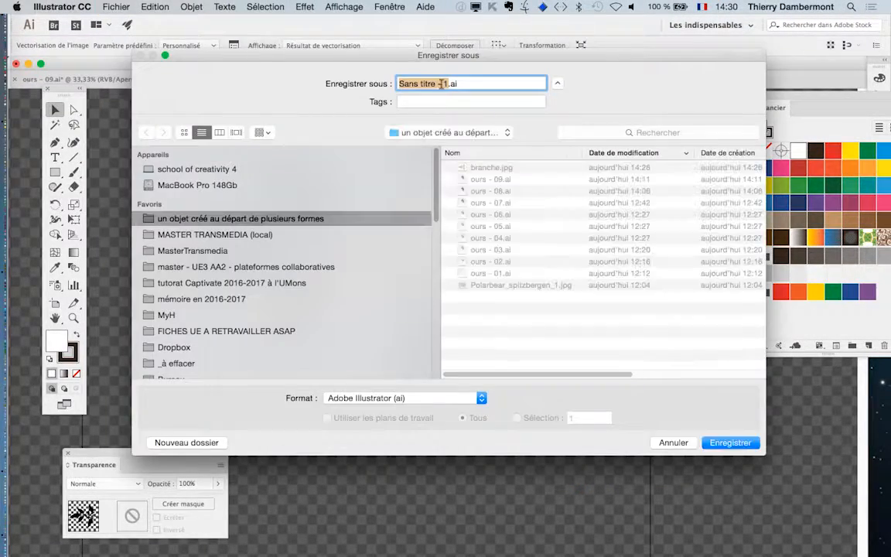
pyautogui.write('ve')
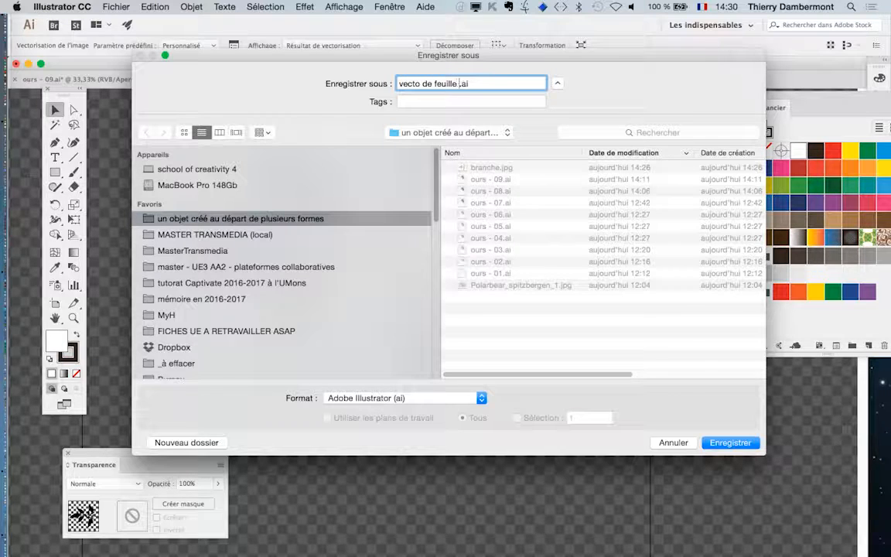
pyautogui.write('cto de feuille - 01')
pyautogui.click(730, 443)
pyautogui.click(395, 451)
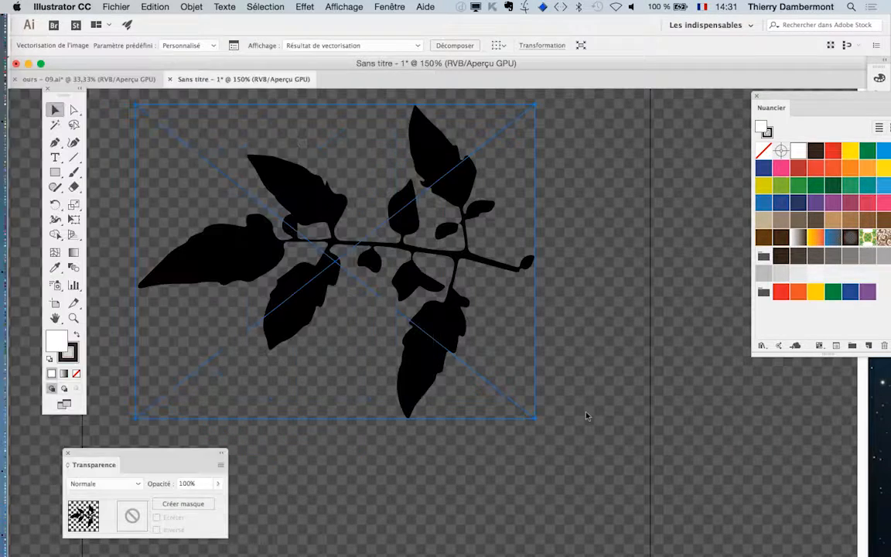